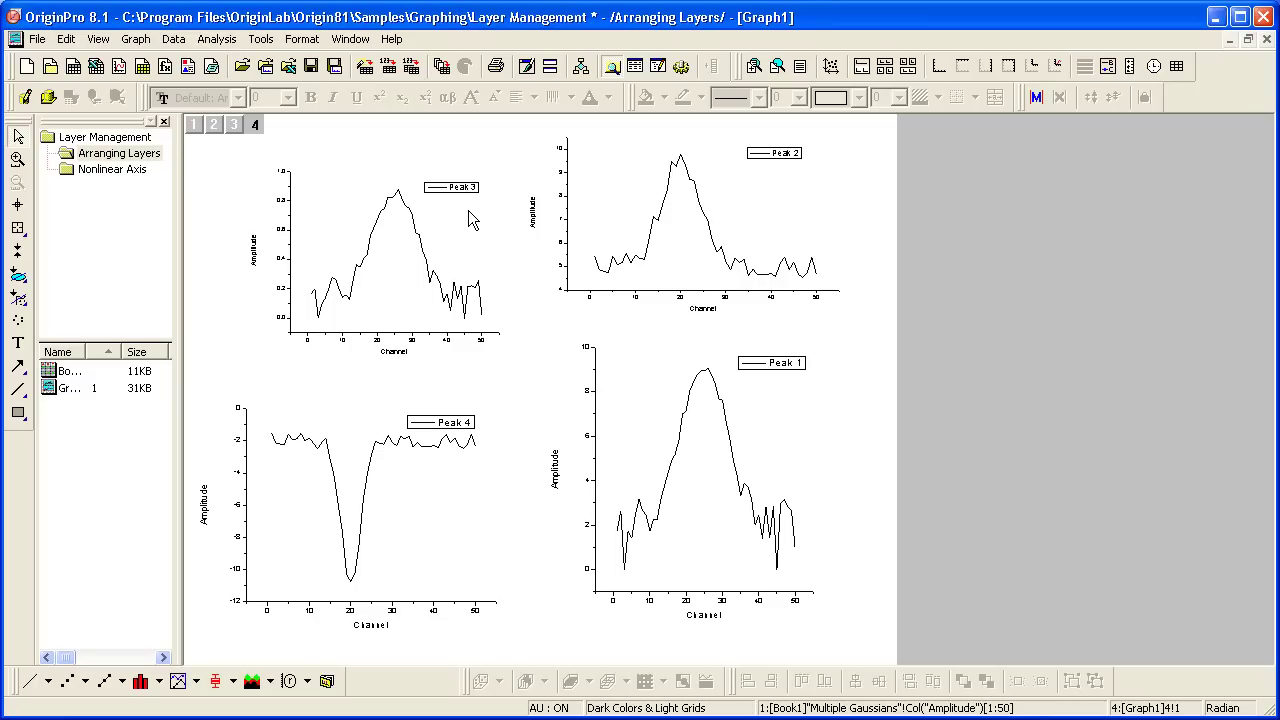
Select the Peak 3, Peak 2, Peak 4 and Peak 1 layers and give them uniform width and height
left_click(405, 250)
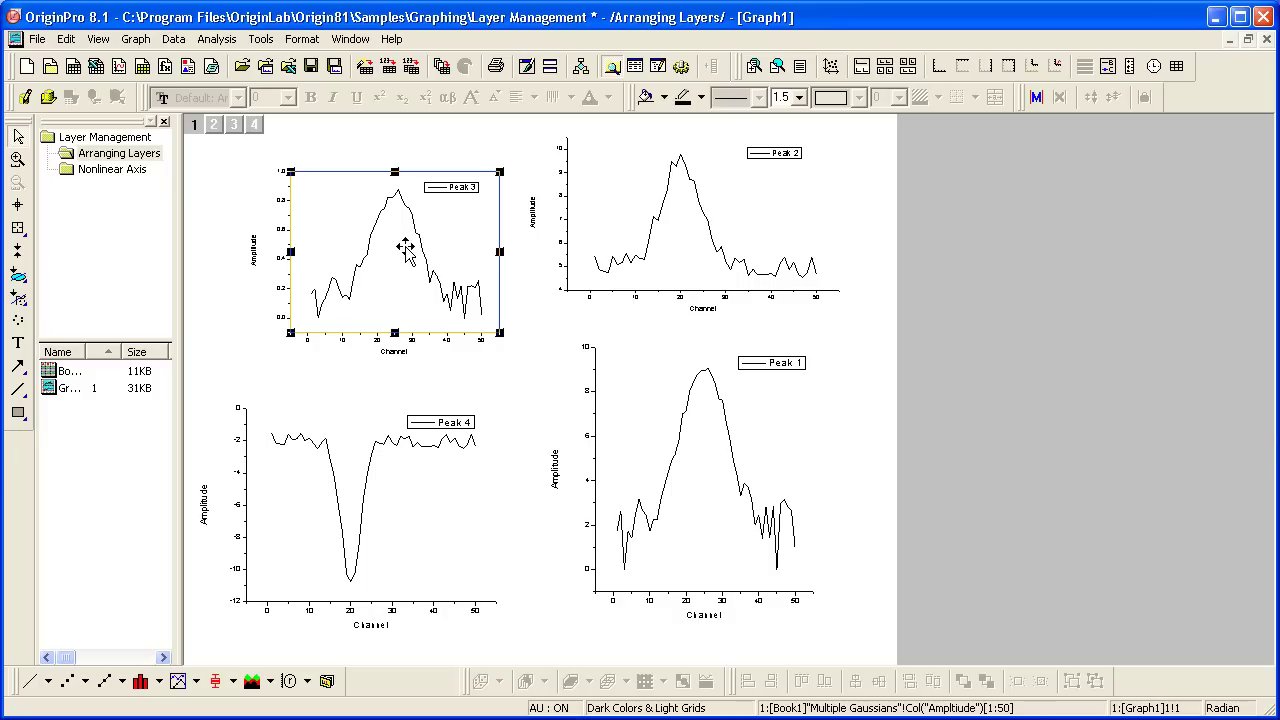
left_click(598, 202, "shift")
left_click(458, 490, "shift")
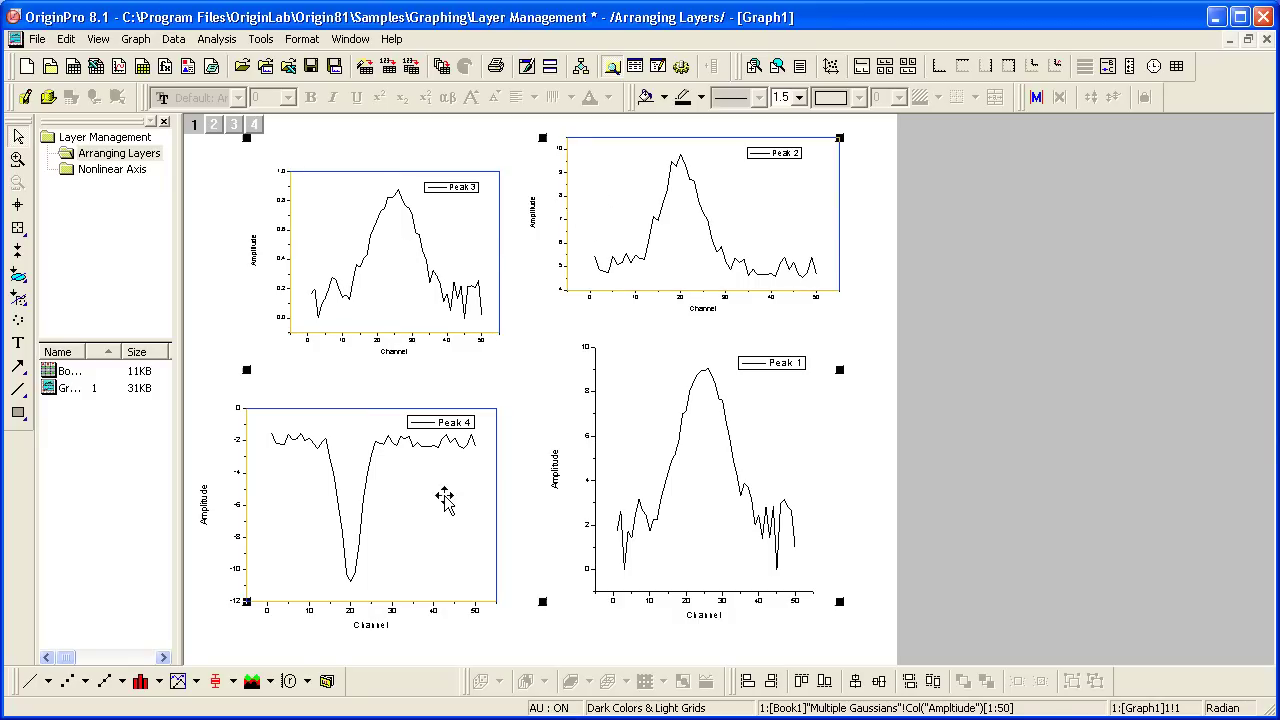
left_click(700, 491, "shift")
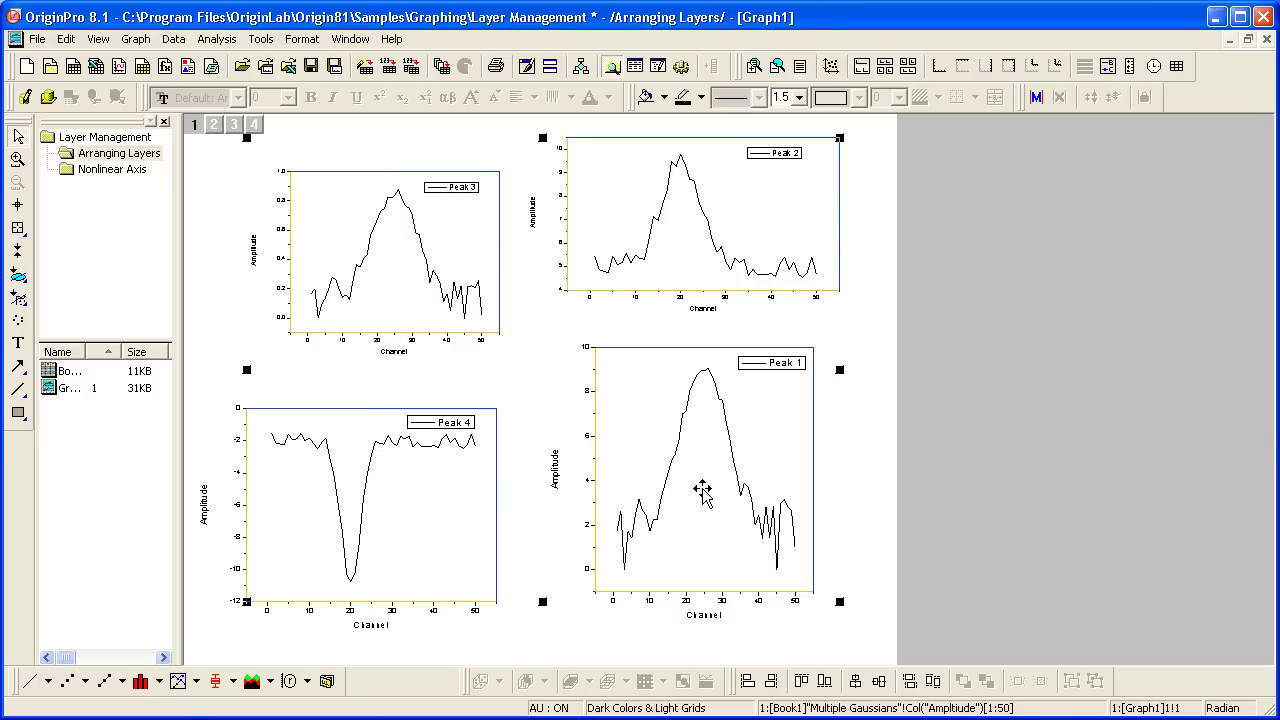
left_click(910, 681)
left_click(934, 683)
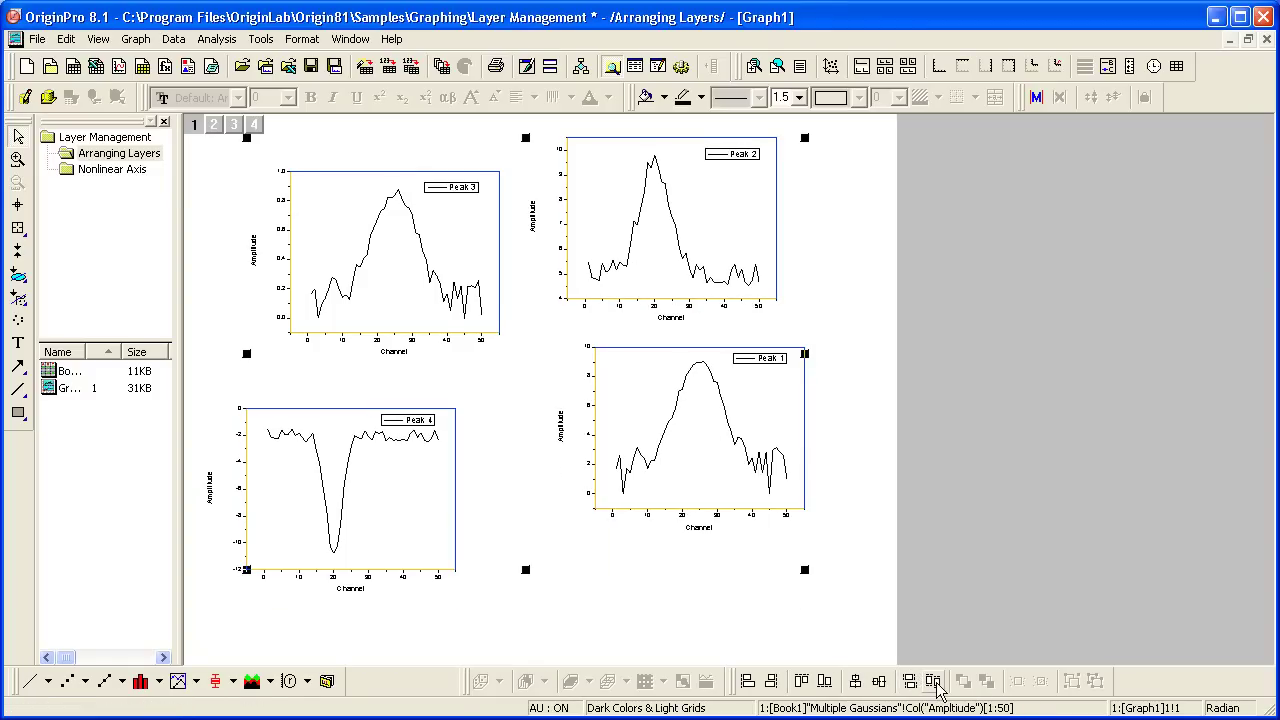
Bottom-align the Peak 1 layer with the Peak 4 layer so the lower graphs sit level
left_click(403, 530)
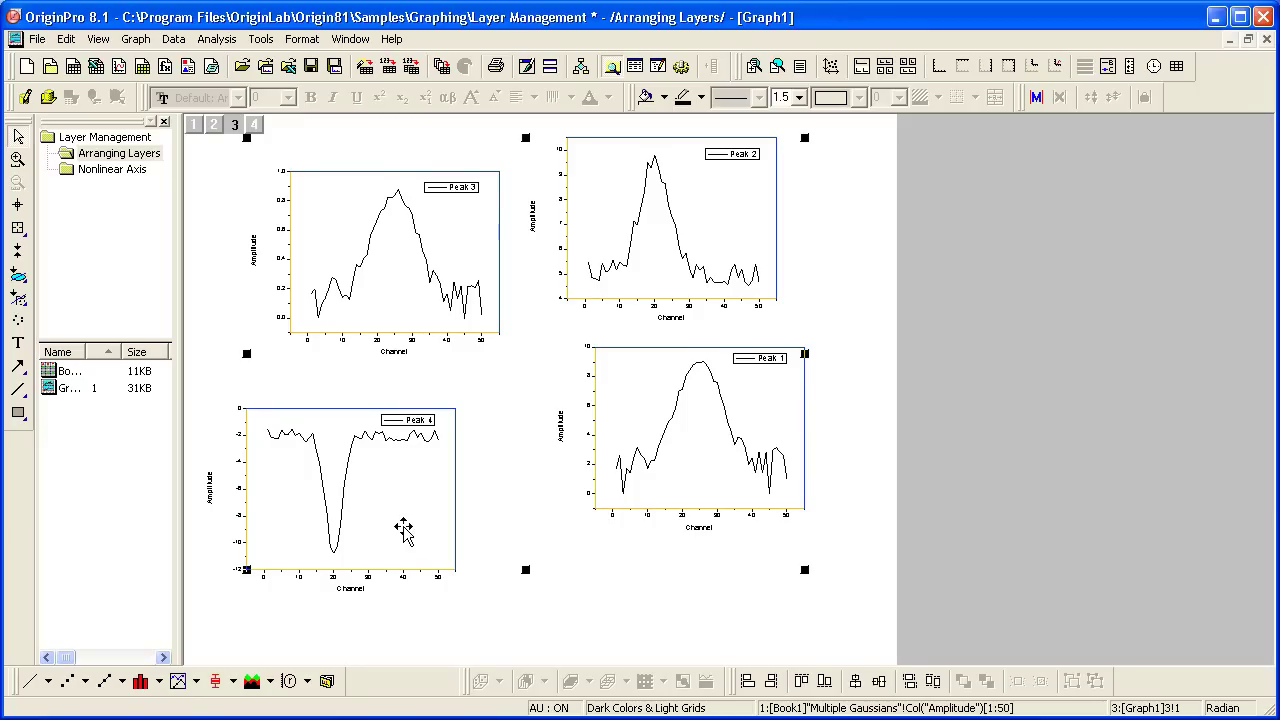
left_click(475, 630)
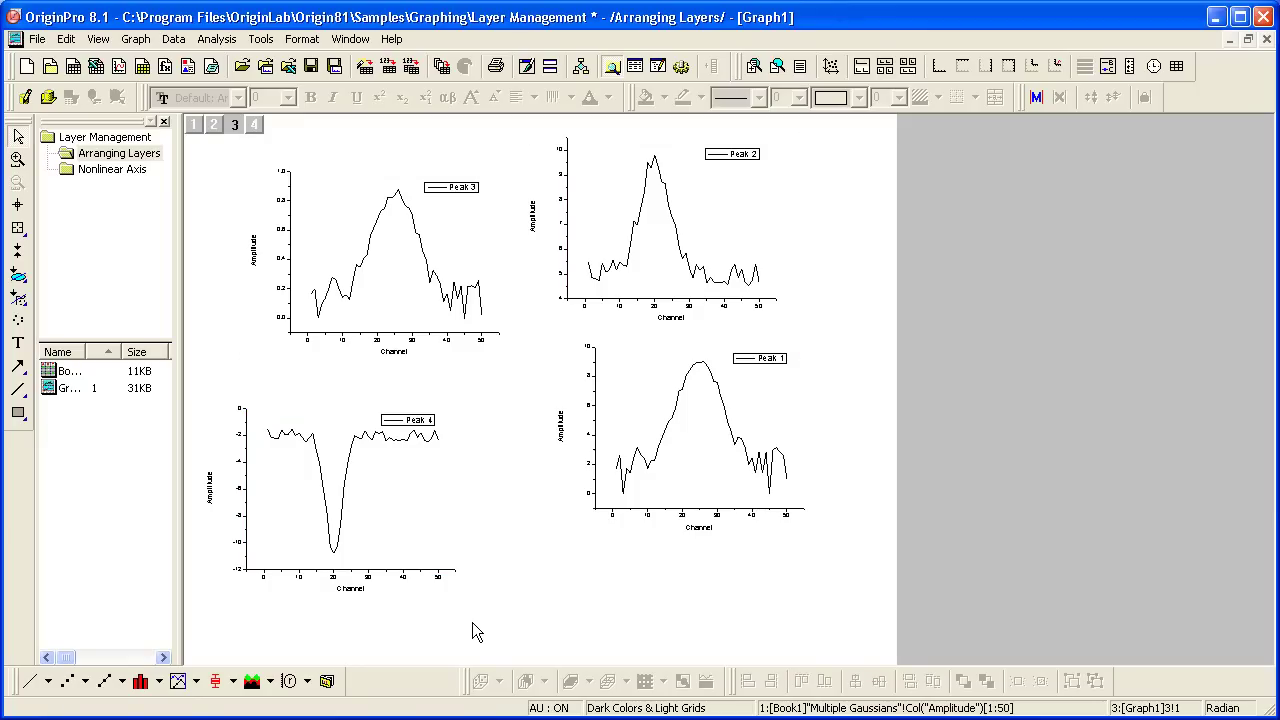
left_click(396, 531)
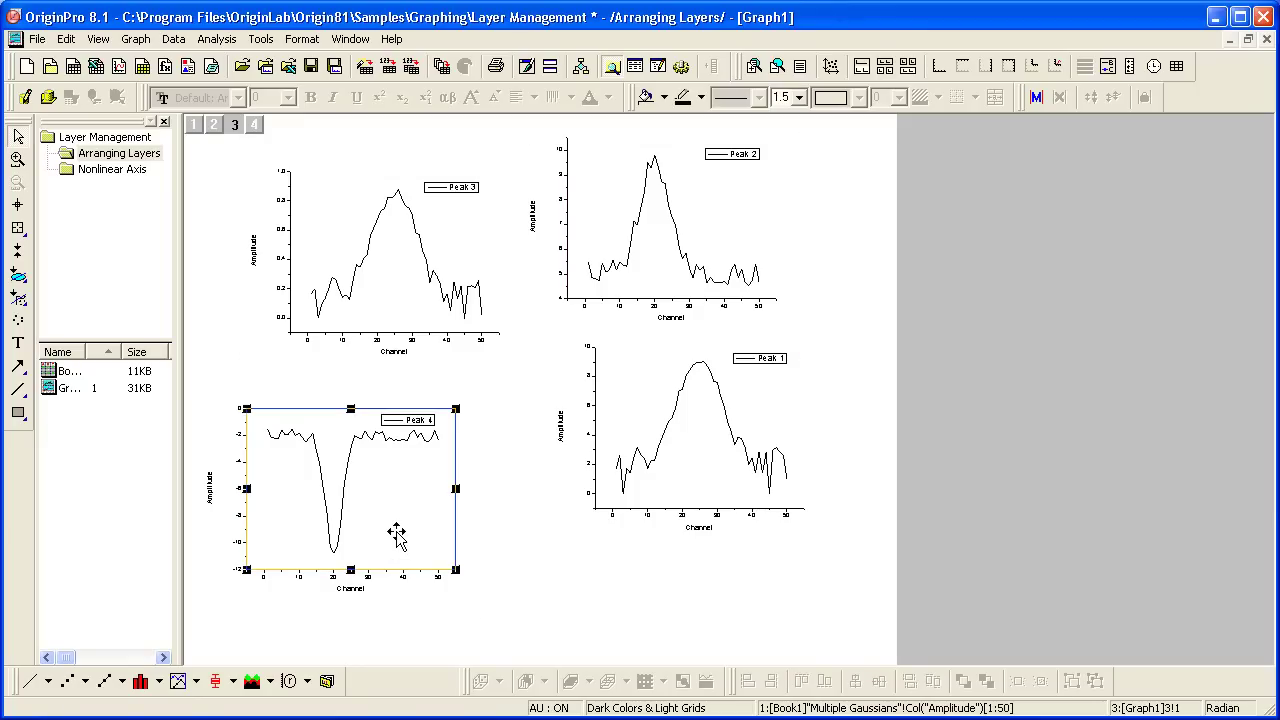
left_click(702, 477, "ctrl")
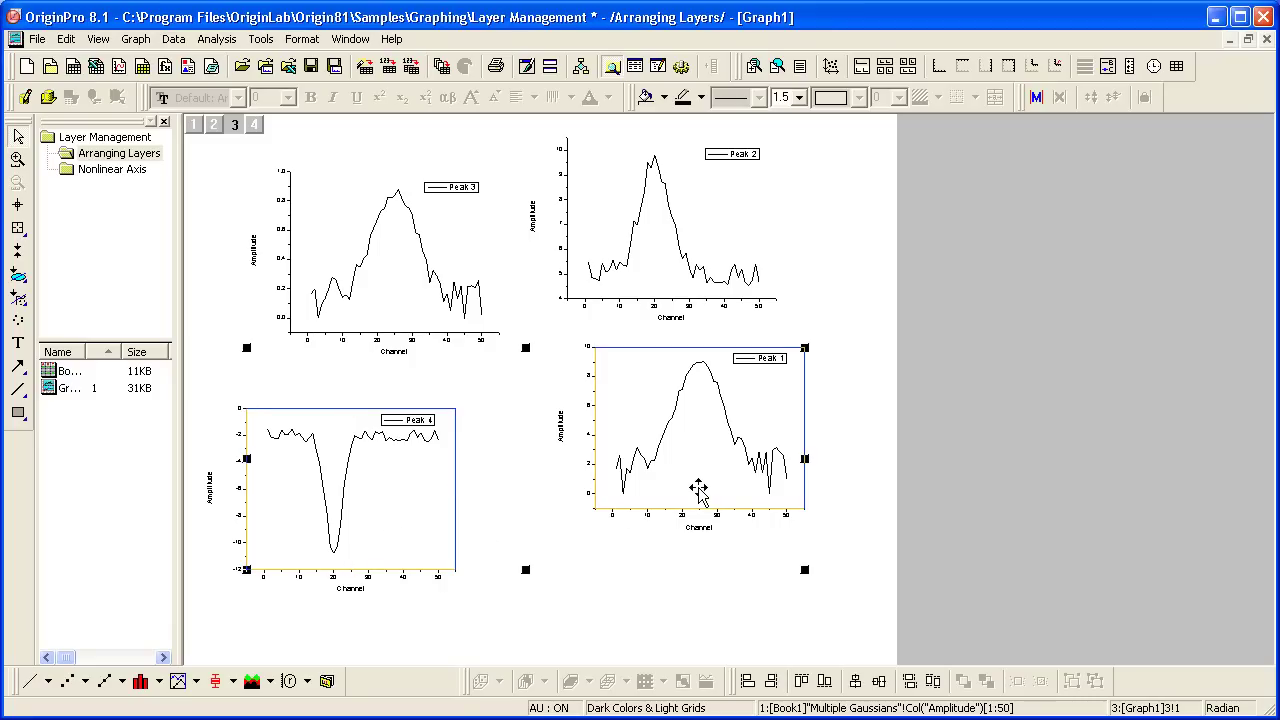
left_click(825, 682)
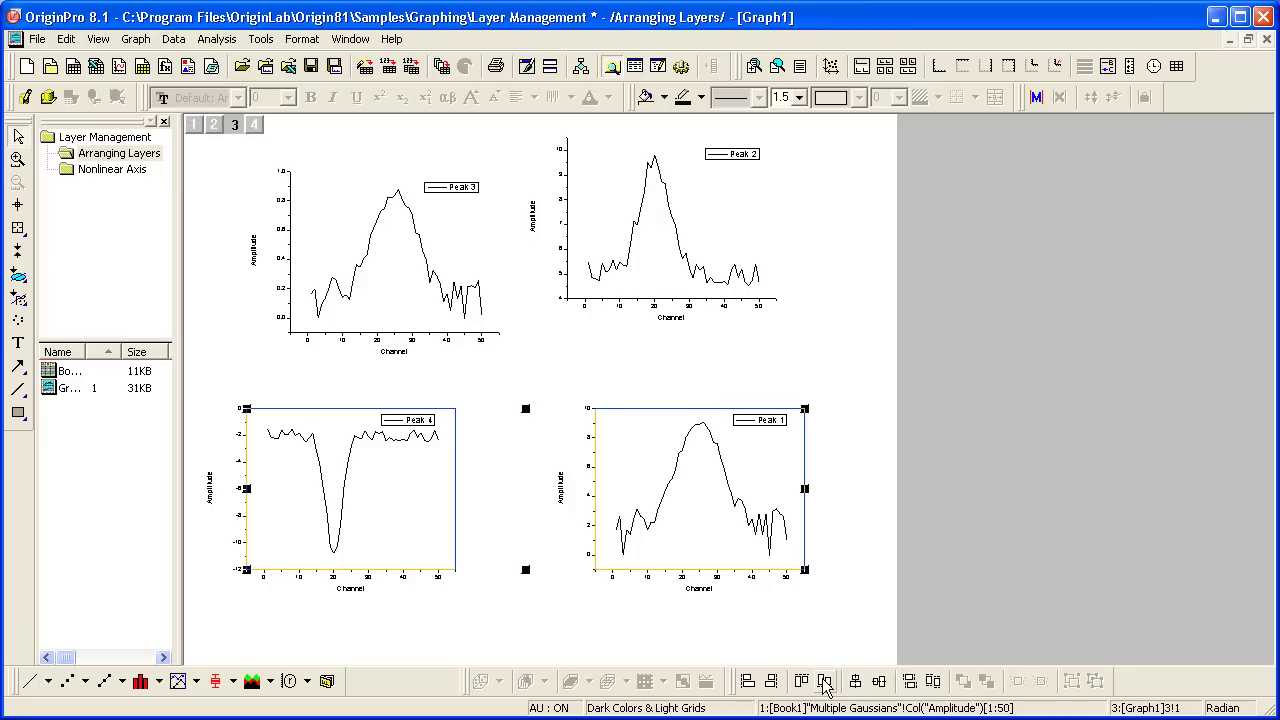
Left-align the Peak 3 layer with the Peak 4 layer
left_click(453, 615)
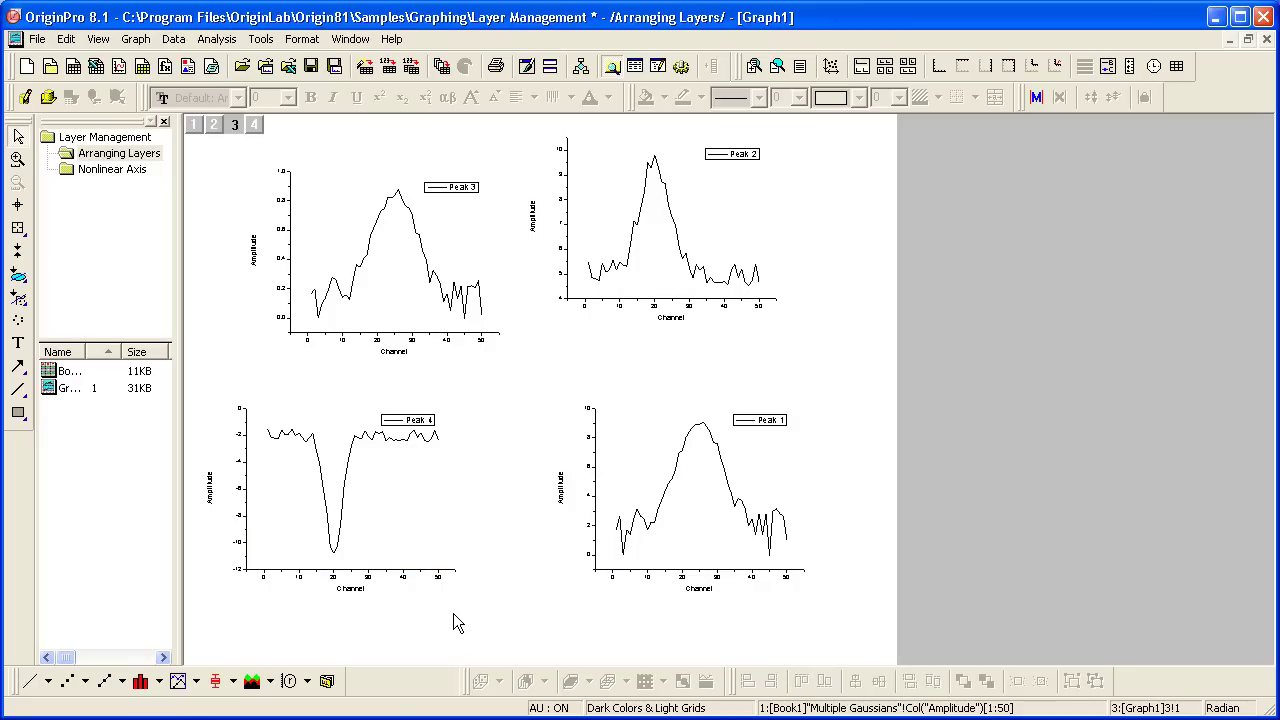
left_click(389, 528)
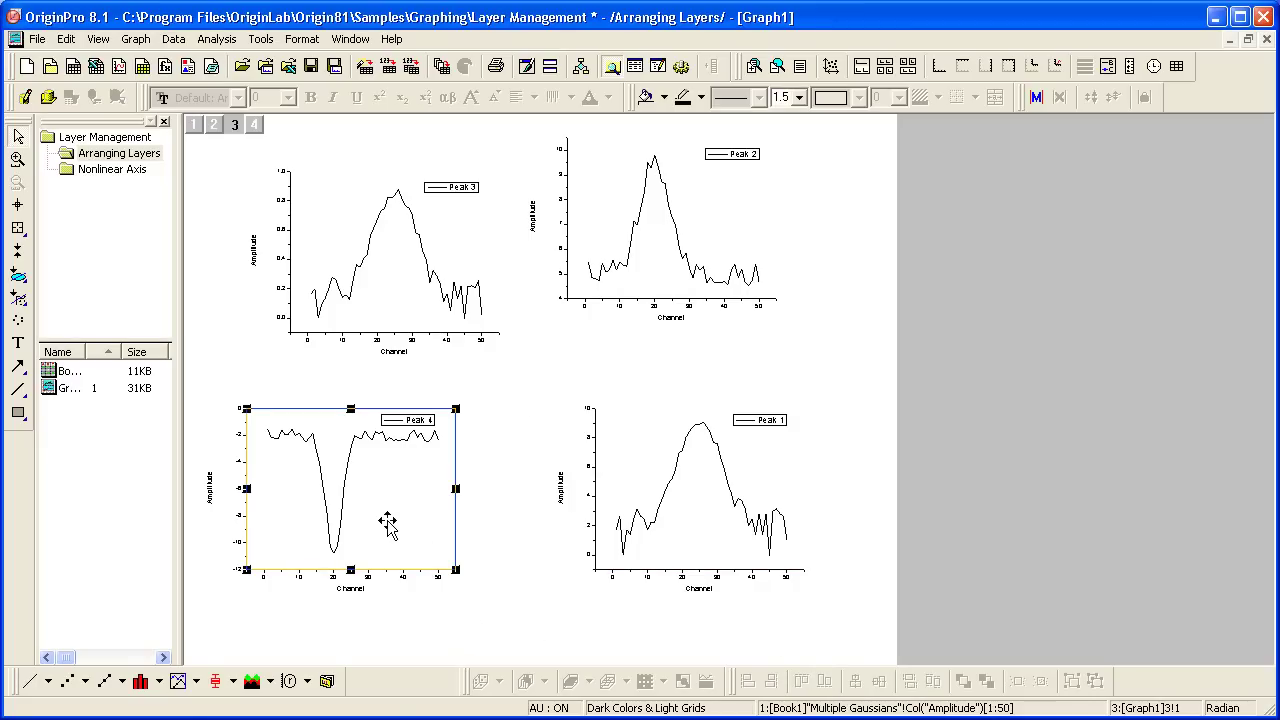
left_click(388, 297, "shift")
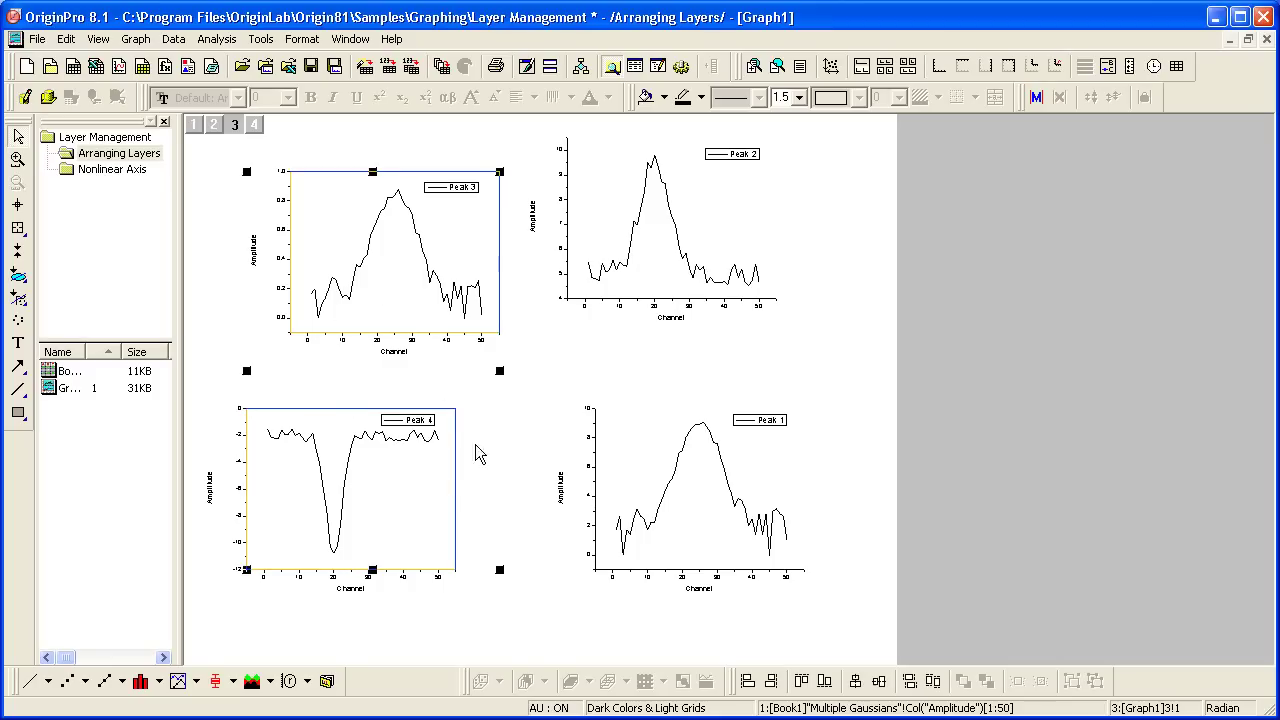
left_click(747, 681)
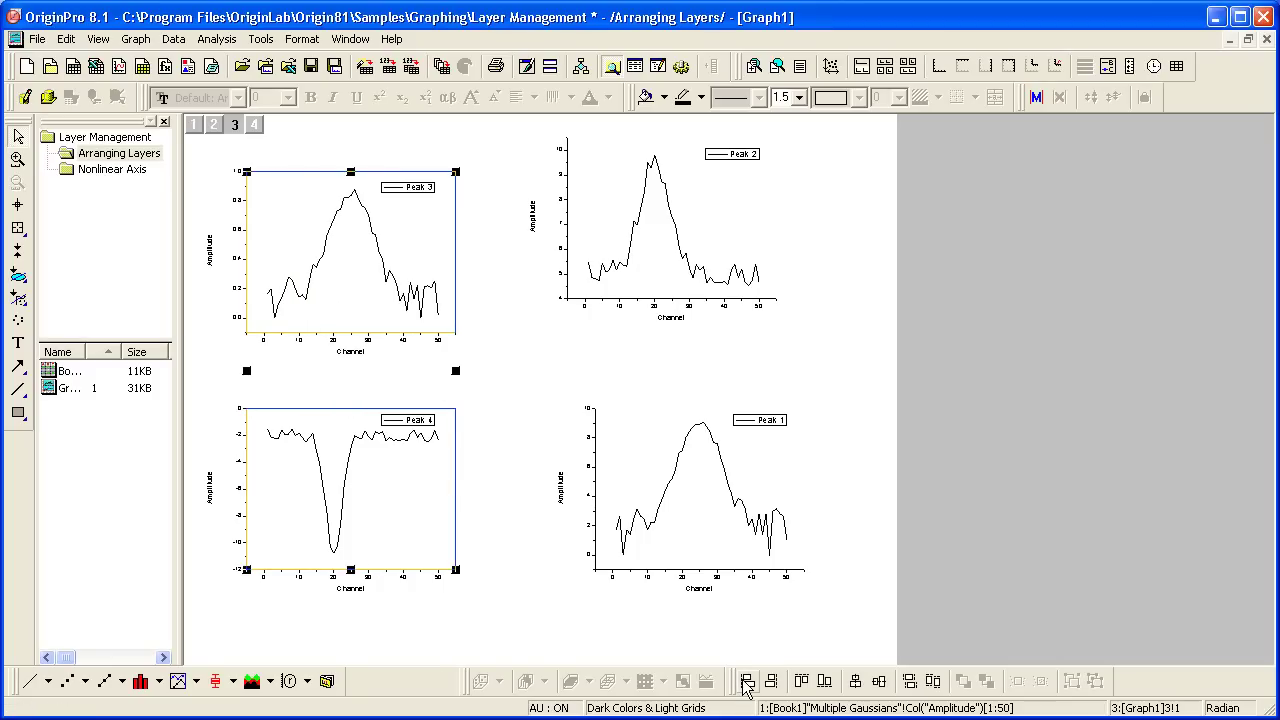
Right-align the Peak 2 layer with the Peak 1 layer, then clear the selection
left_click(707, 532)
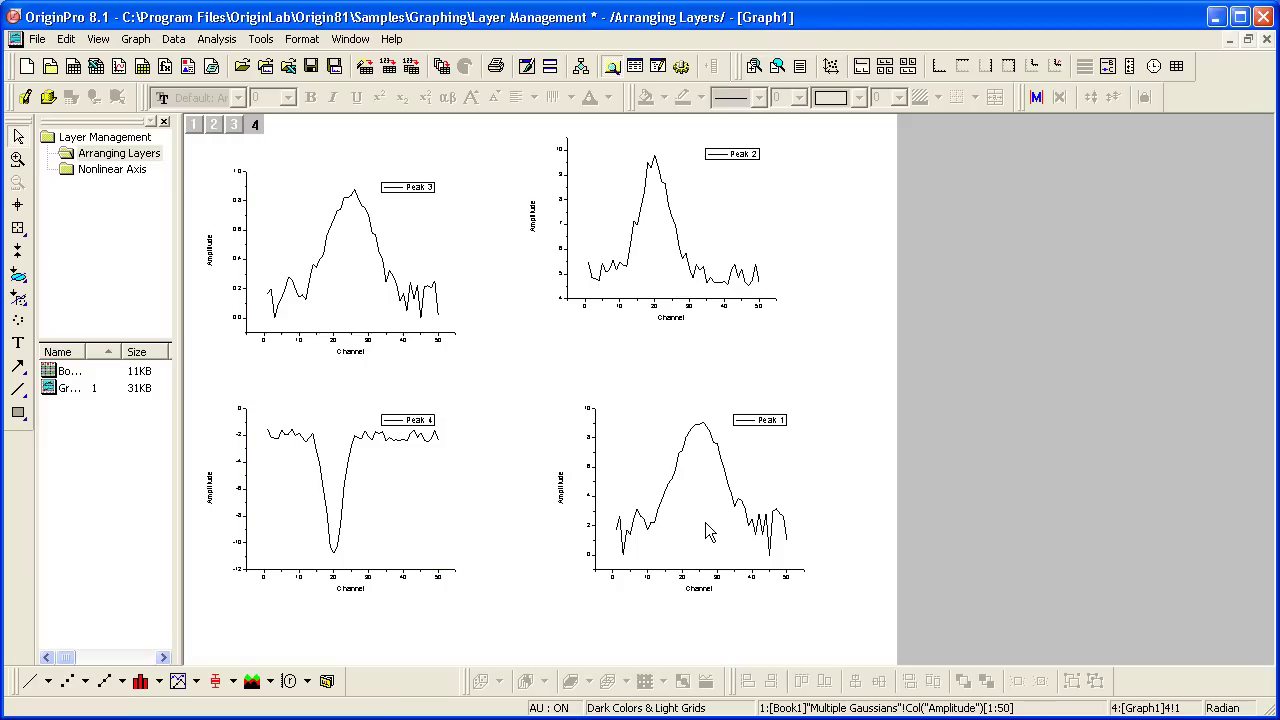
left_click(706, 529)
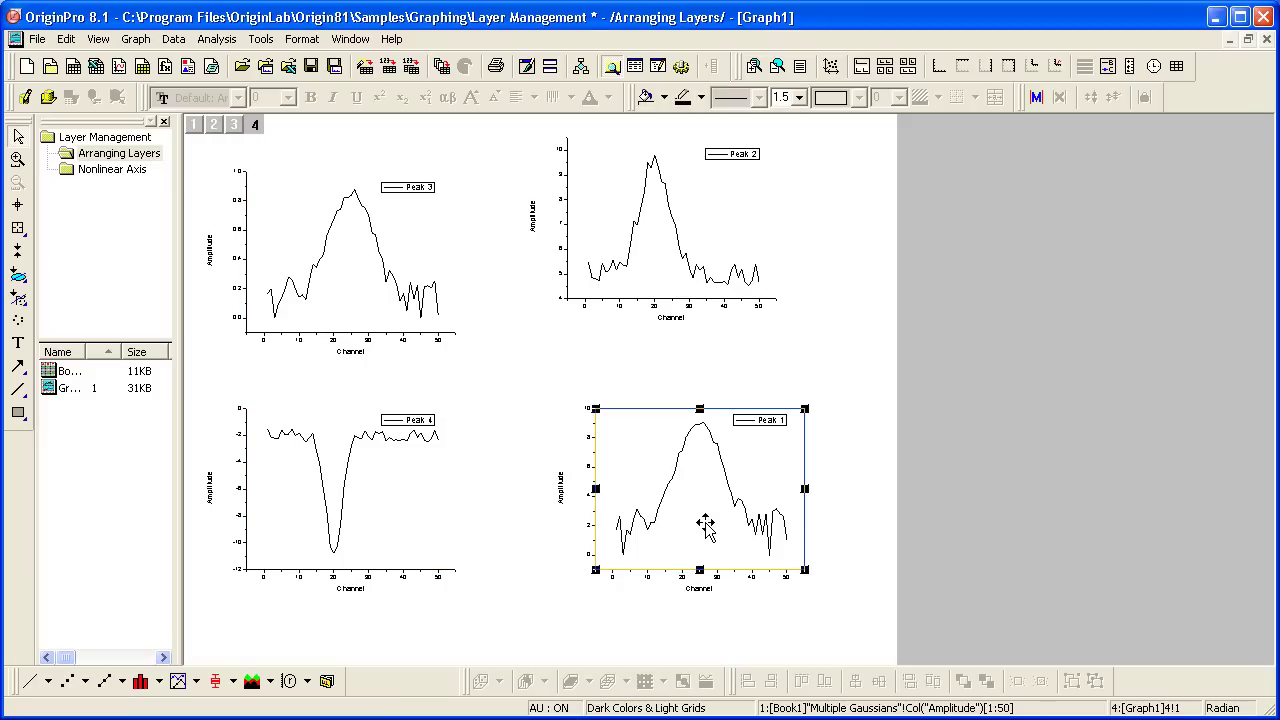
left_click(662, 272, "shift")
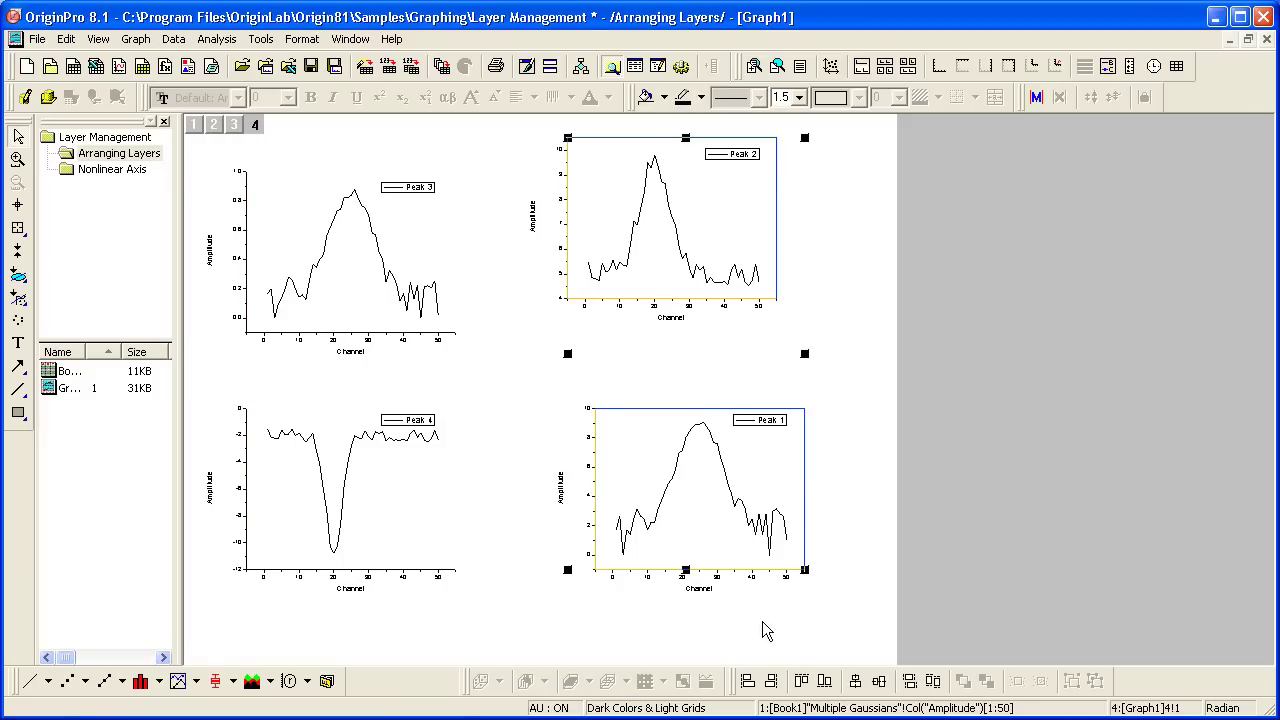
left_click(773, 681)
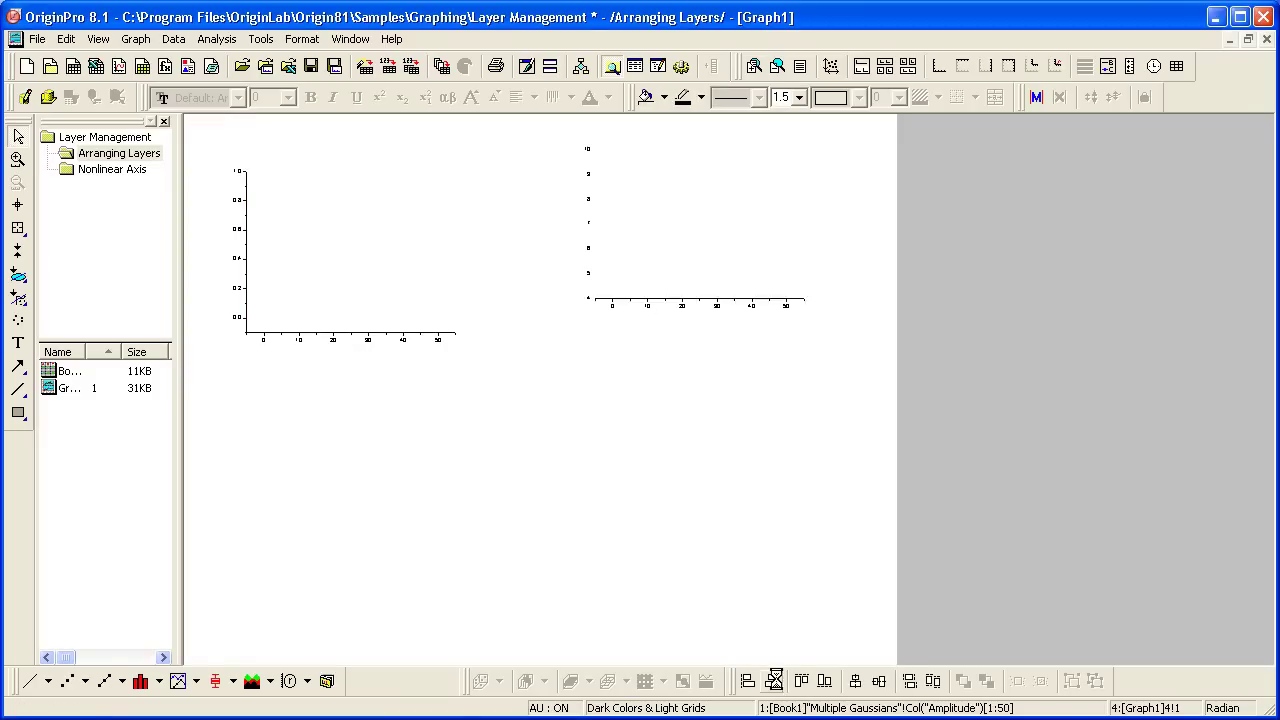
left_click(862, 627)
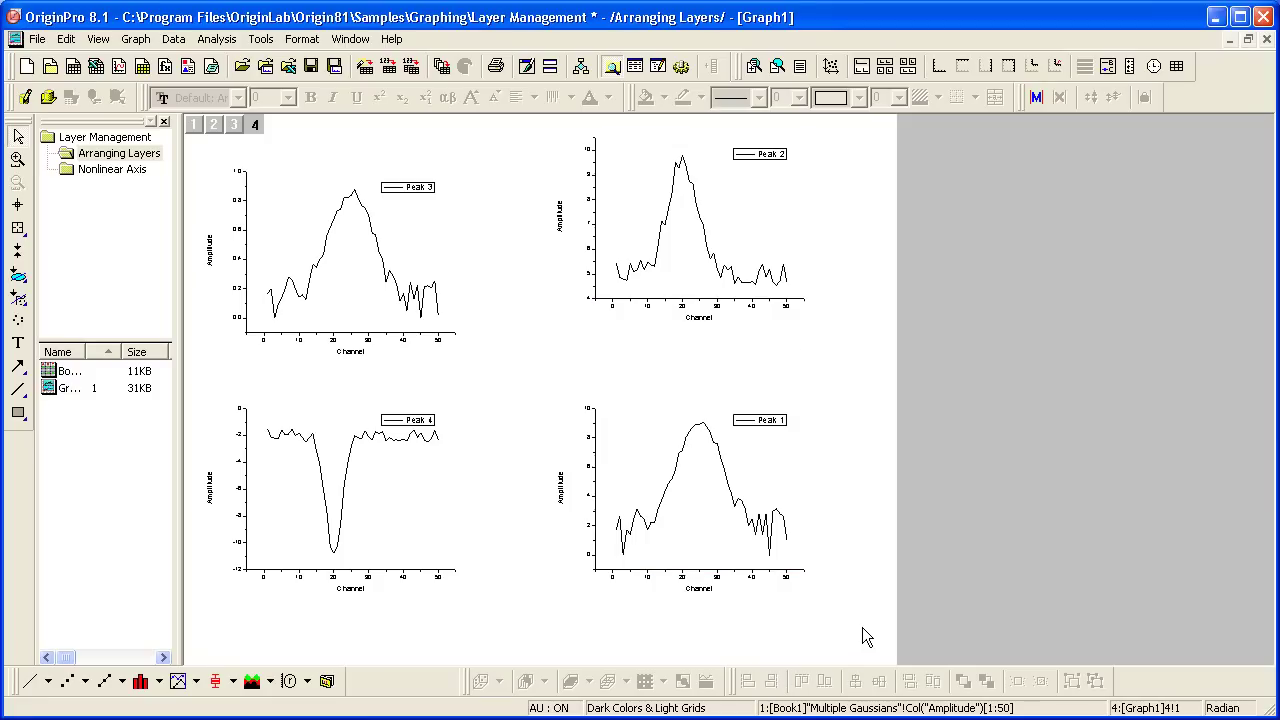
Bottom-align the Peak 2 layer with the Peak 3 layer and clear the selection
left_click(358, 294)
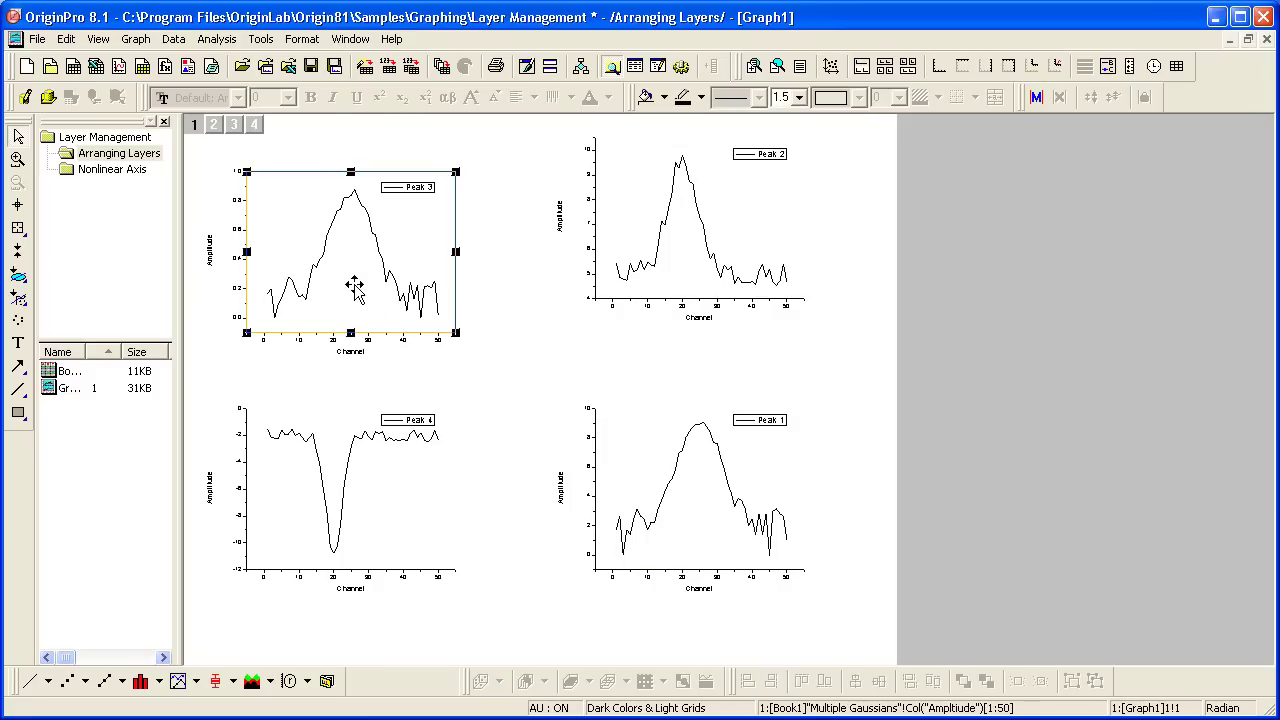
left_click(673, 268, "shift")
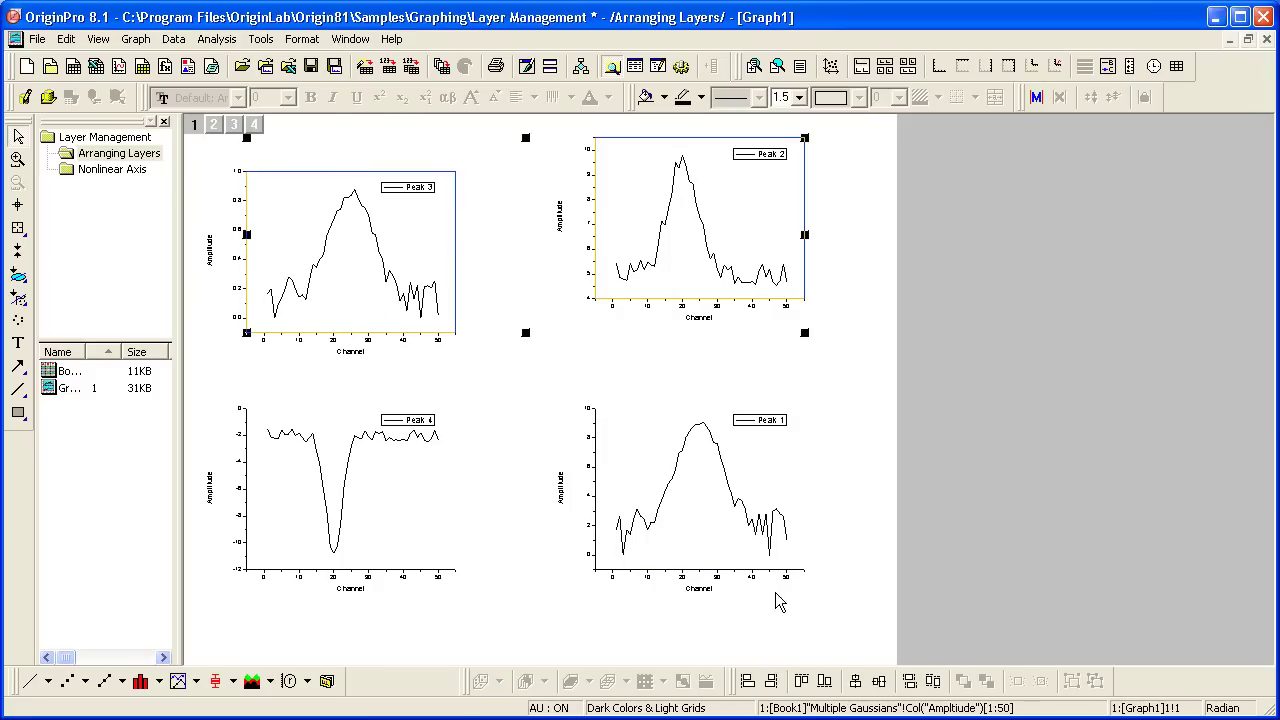
left_click(824, 681)
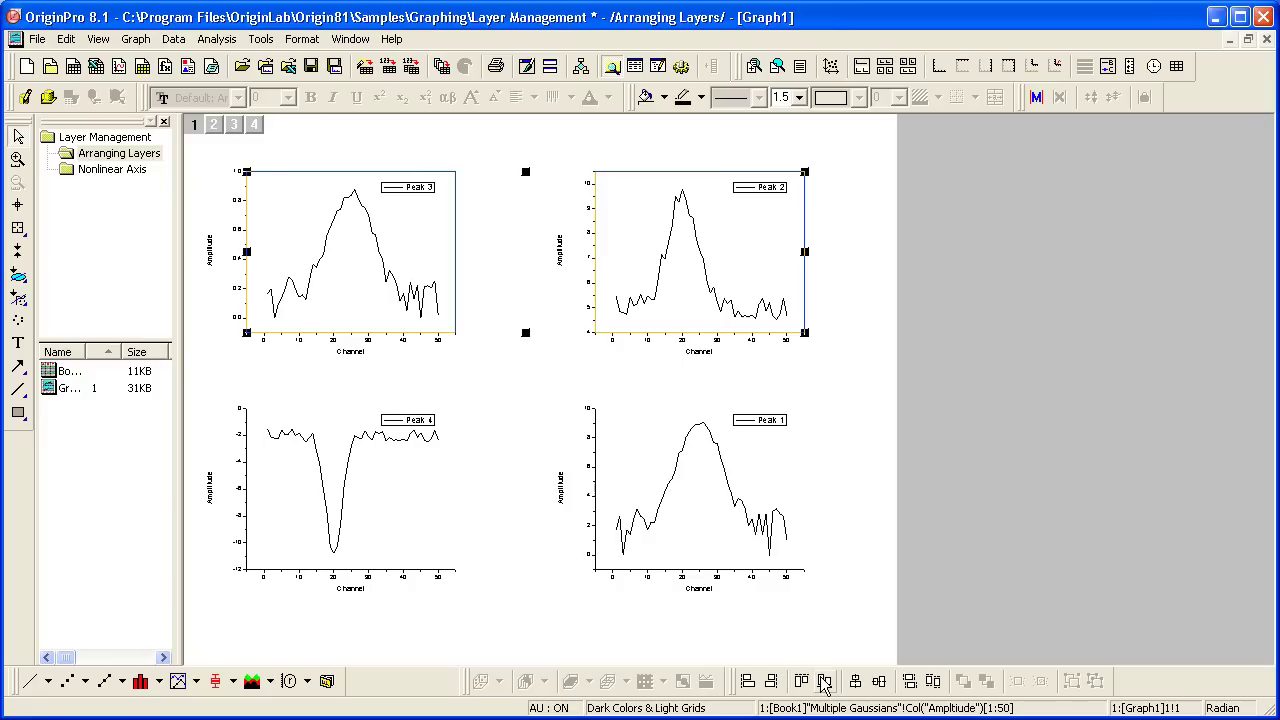
left_click(825, 628)
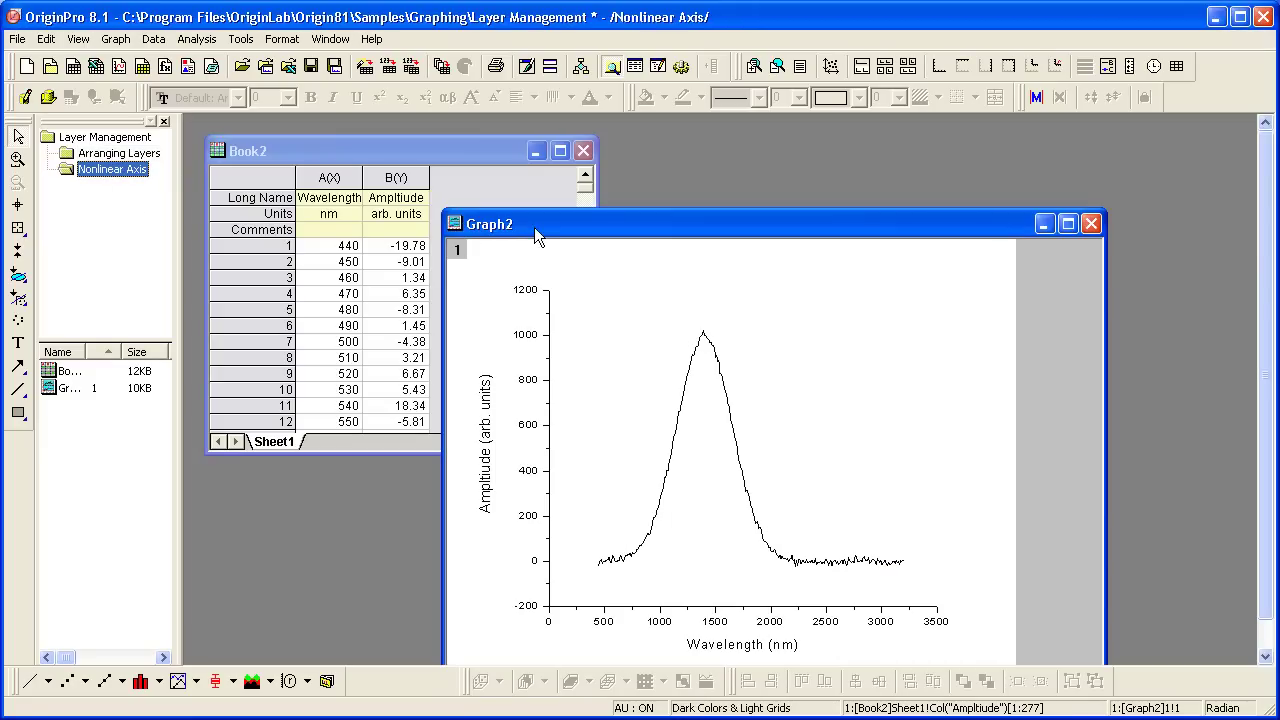
Maximize the Graph2 wavelength–amplitude spectrum window
double_click(534, 227)
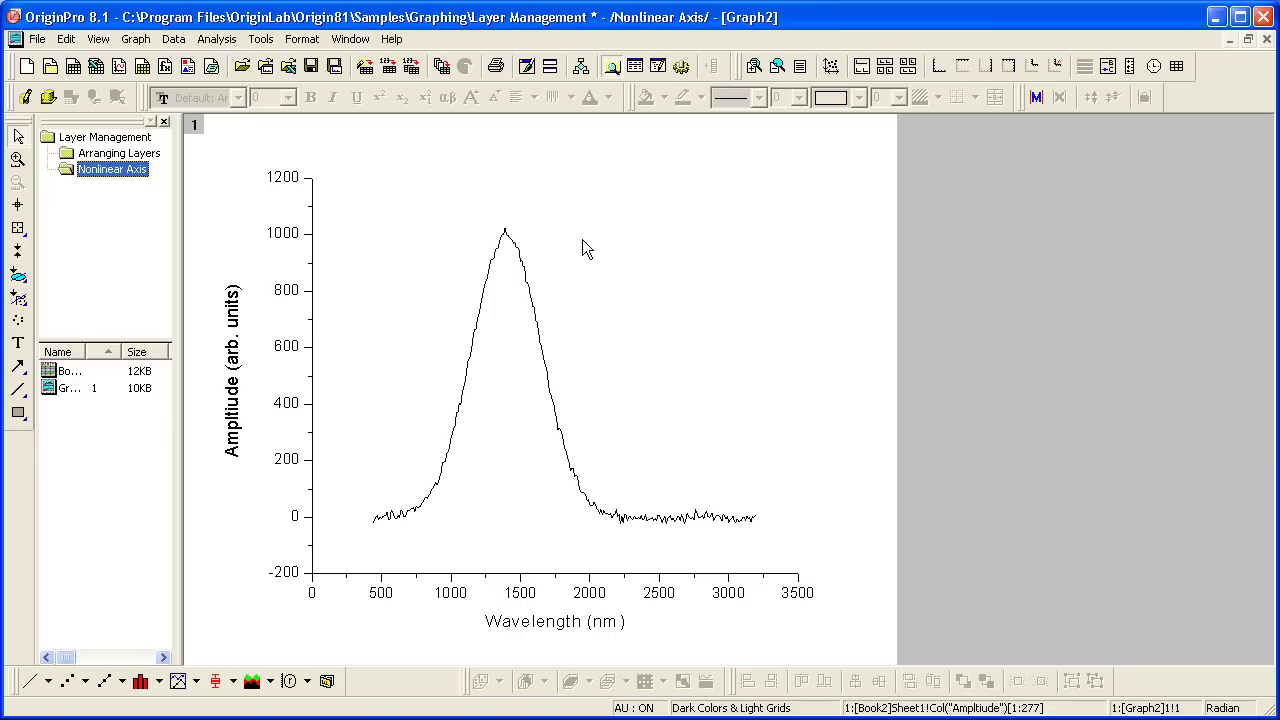
Open Graph > Layer Management on the Axes tab for Graph2's Layer1
left_click(135, 38)
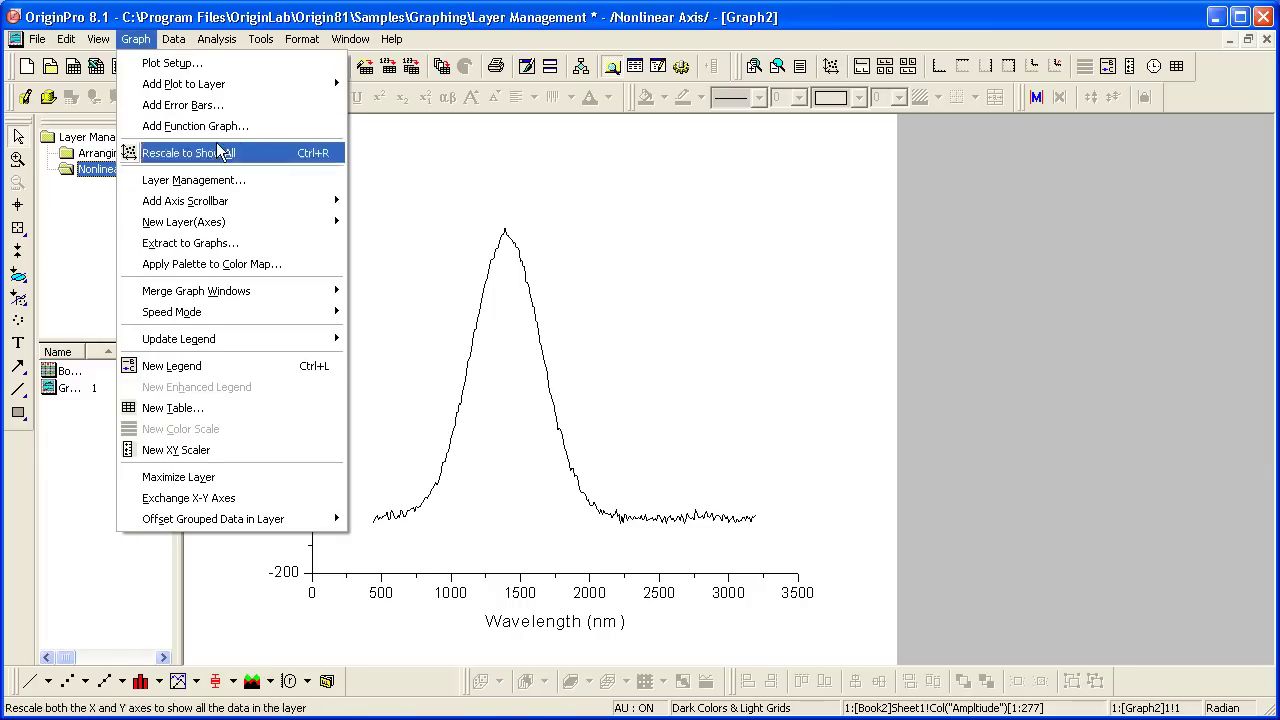
left_click(250, 179)
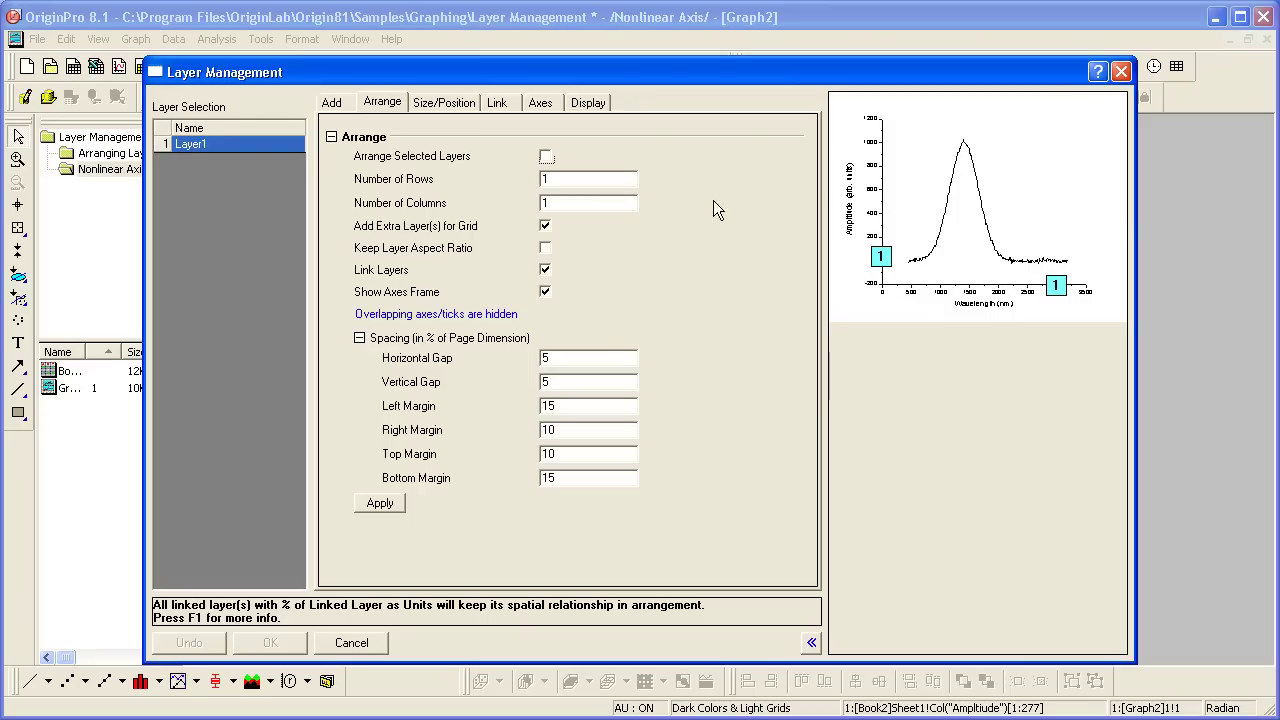
left_click(553, 105)
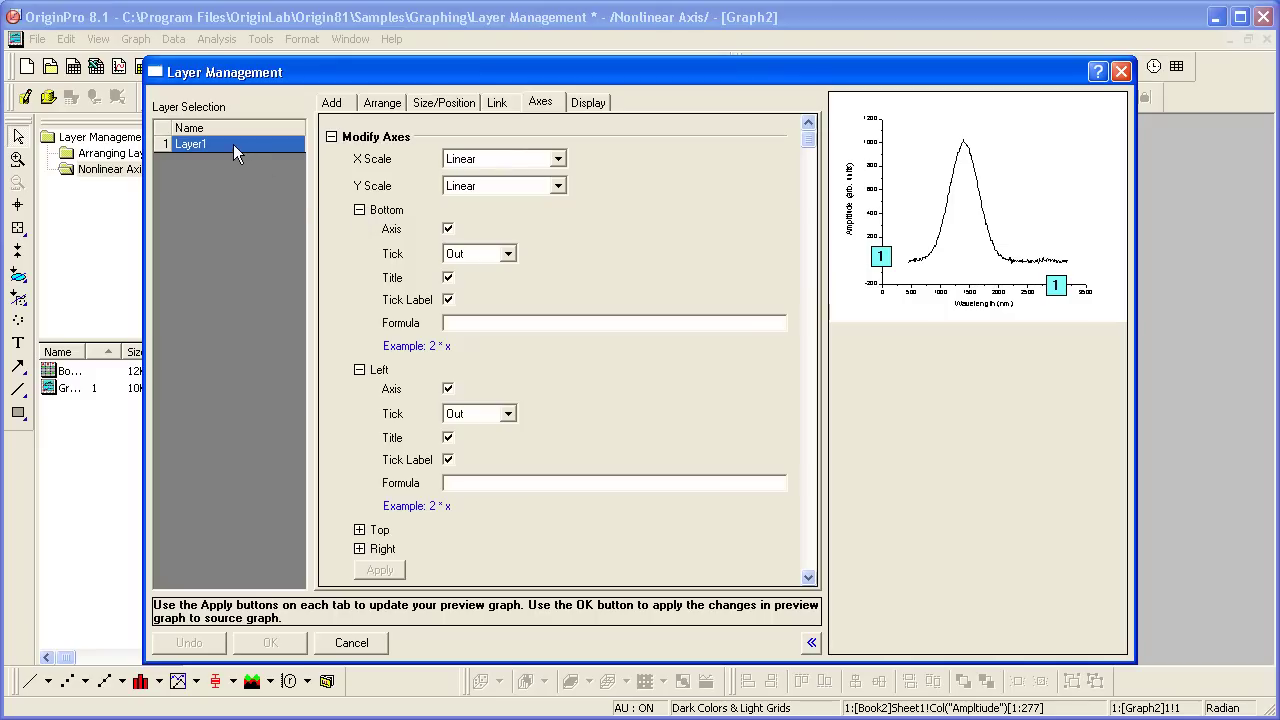
Enable the Top axis with its title and tick labels shown
left_click(359, 210)
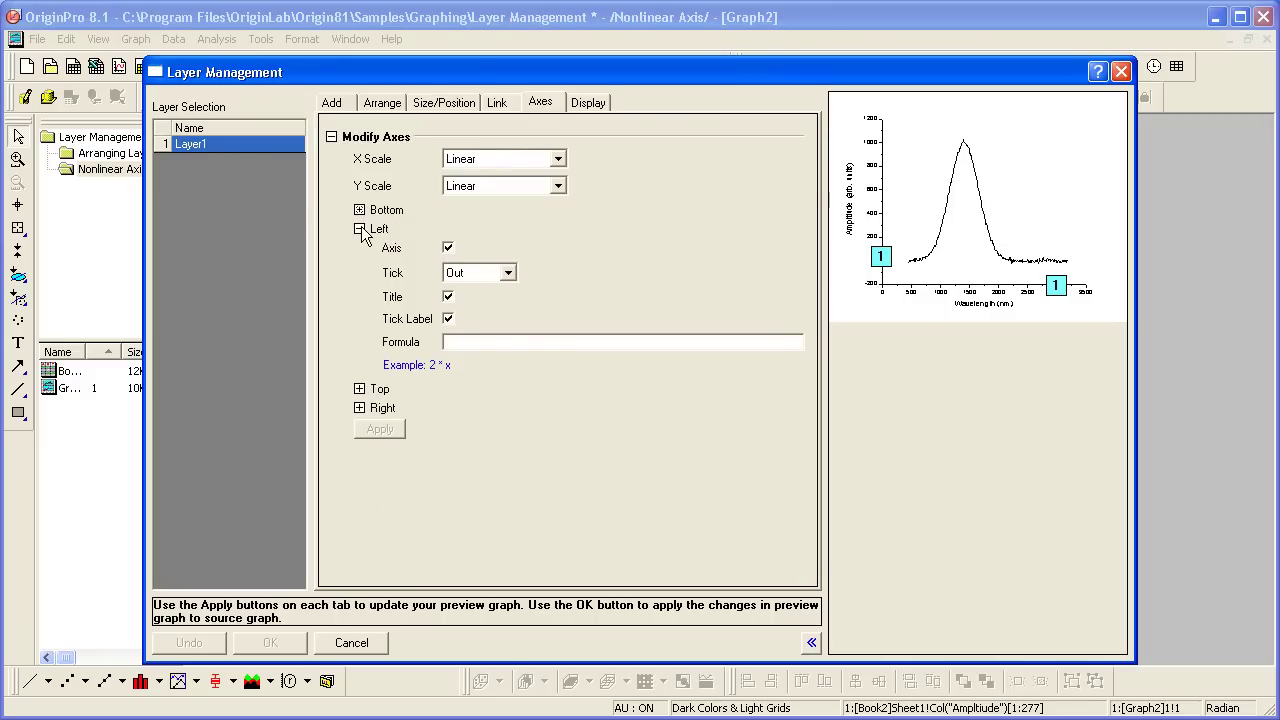
left_click(359, 229)
left_click(359, 248)
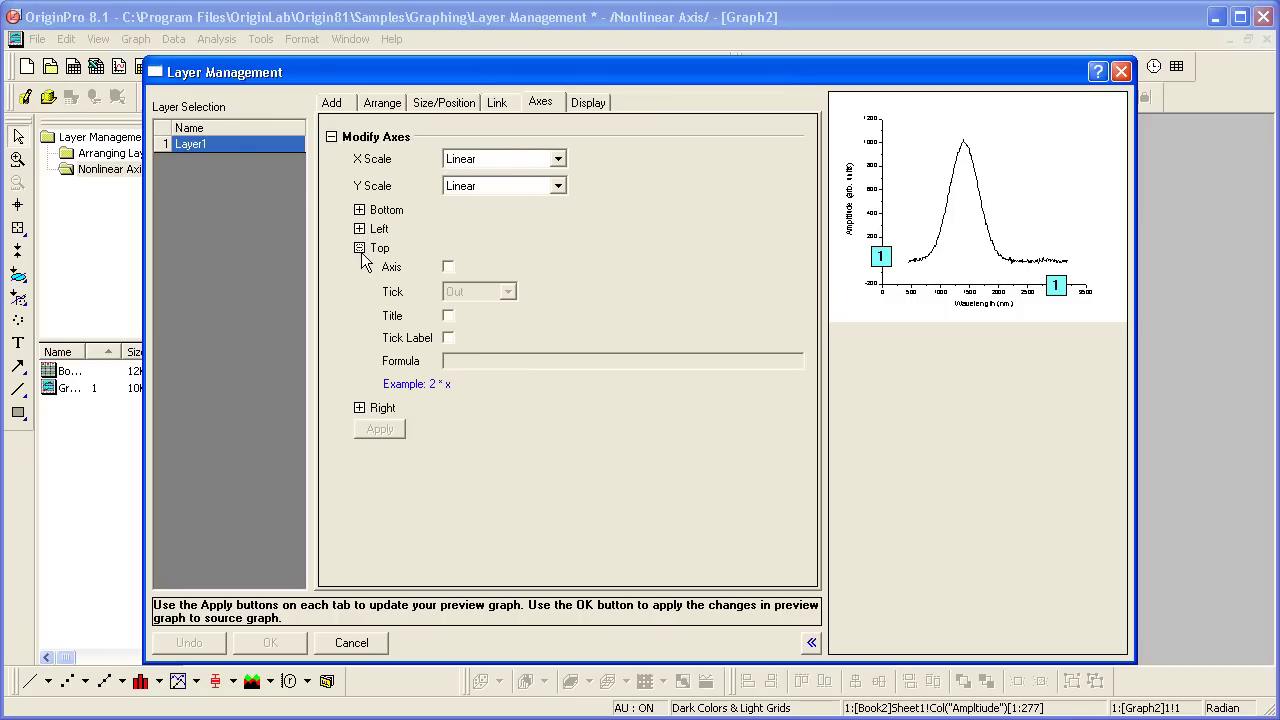
left_click(448, 267)
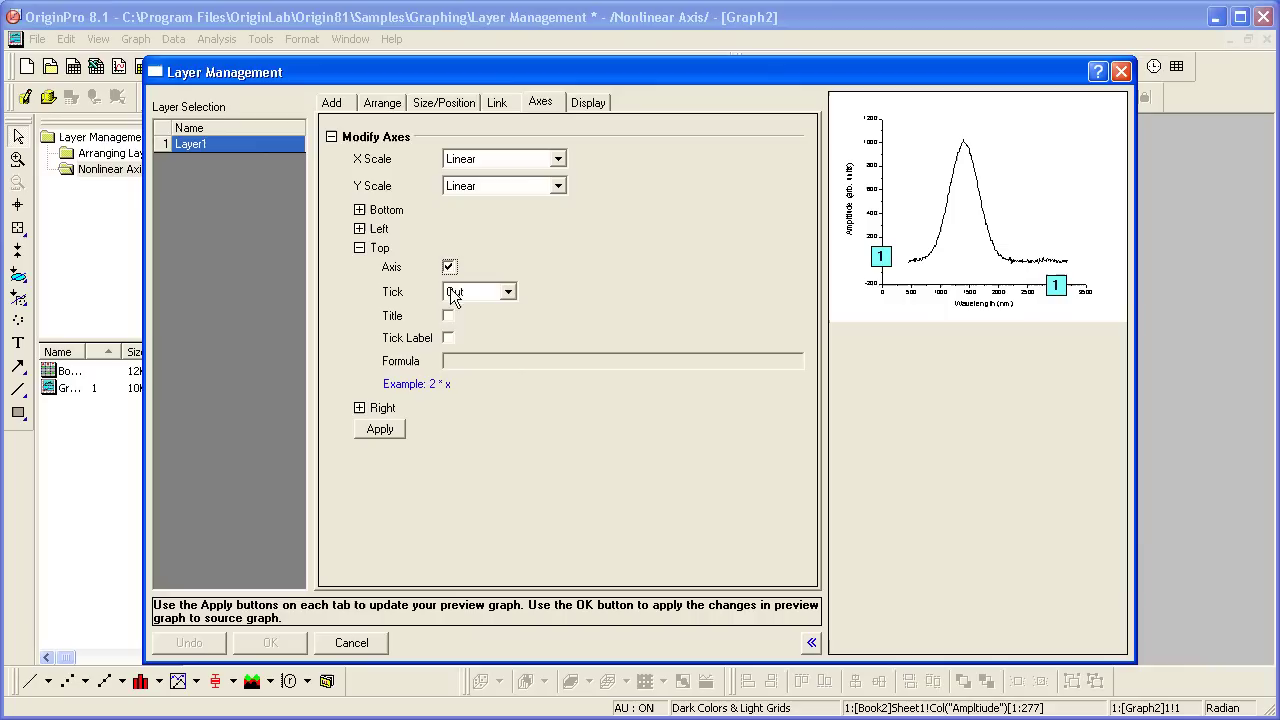
left_click(449, 317)
left_click(450, 339)
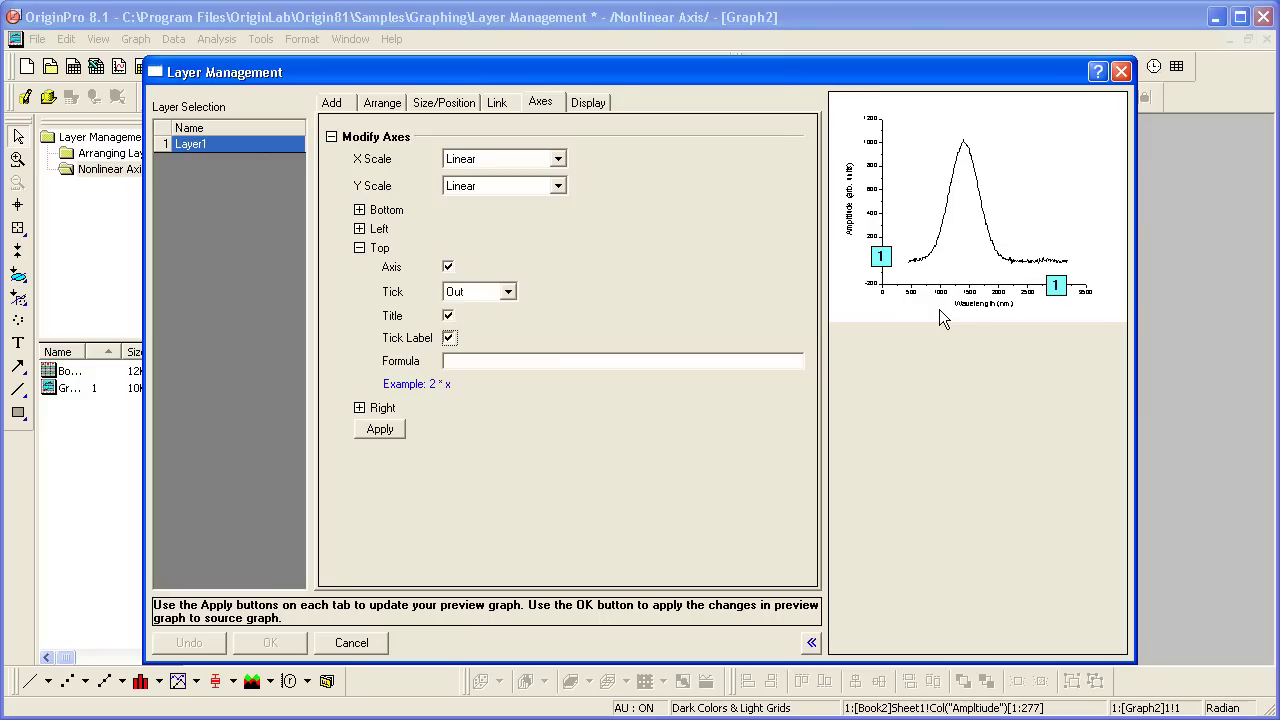
Set the top axis tick label formula to 1240/x, apply it and close the dialog
left_click(573, 361)
type("1240/x")
left_click(378, 430)
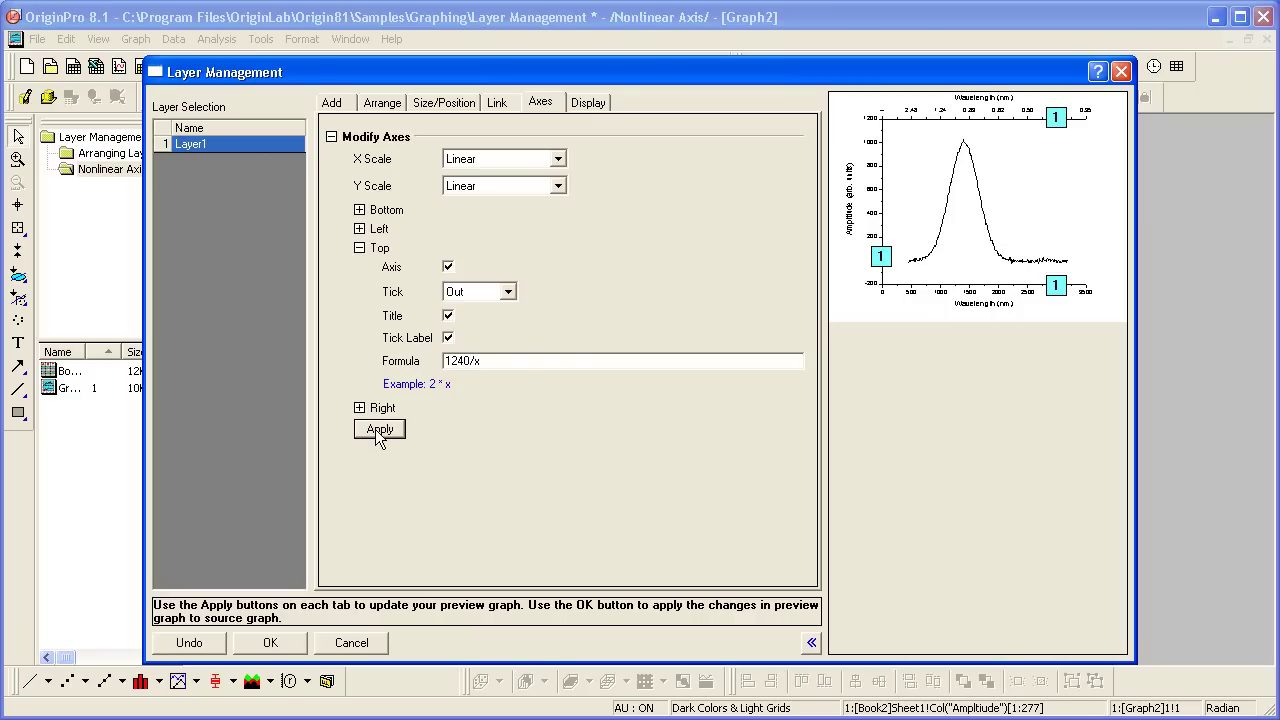
left_click(302, 643)
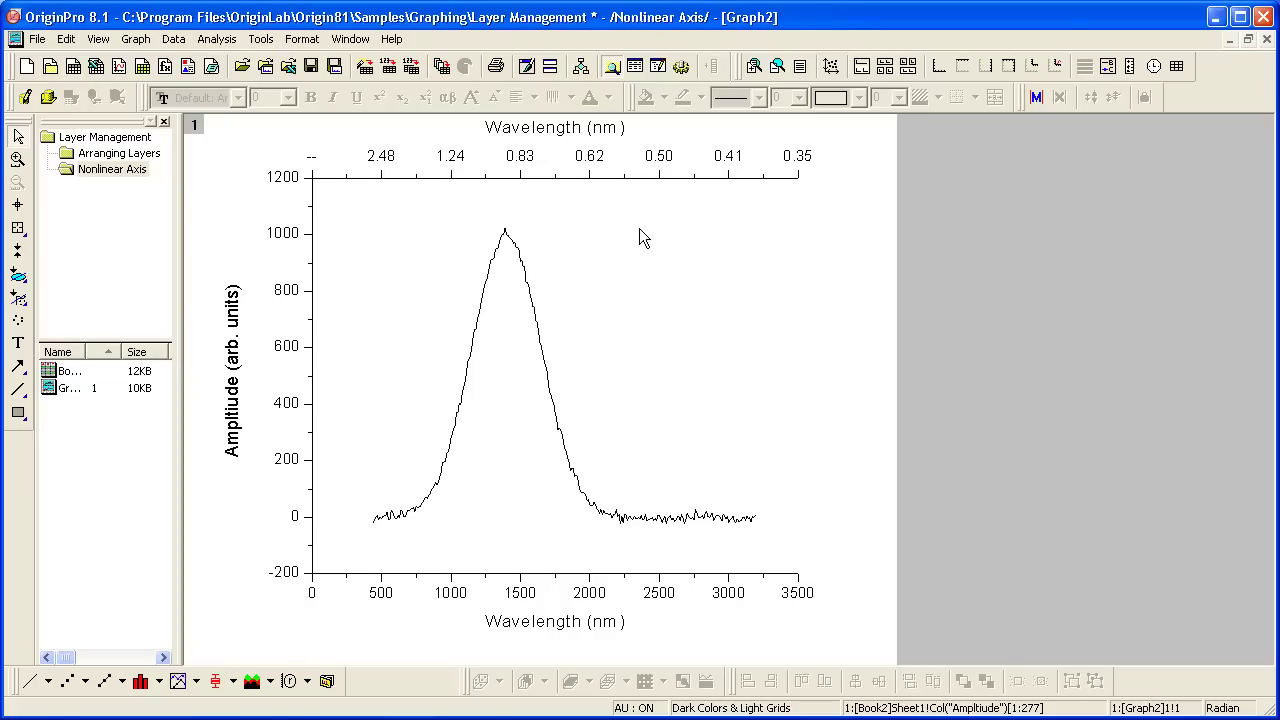
Retitle the top axis 'Energy (eV)', replacing the %(?X) placeholder
double_click(582, 138)
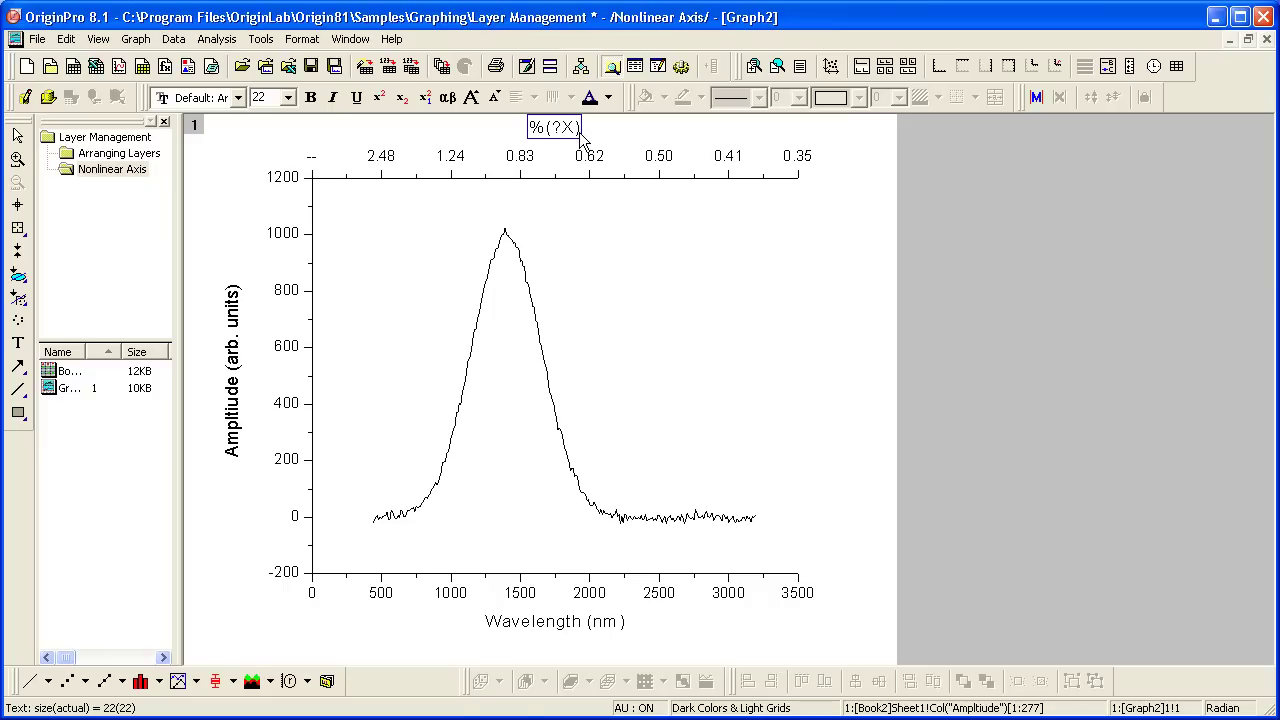
key("Left")
key("Left")
key("Left")
type("Energy")
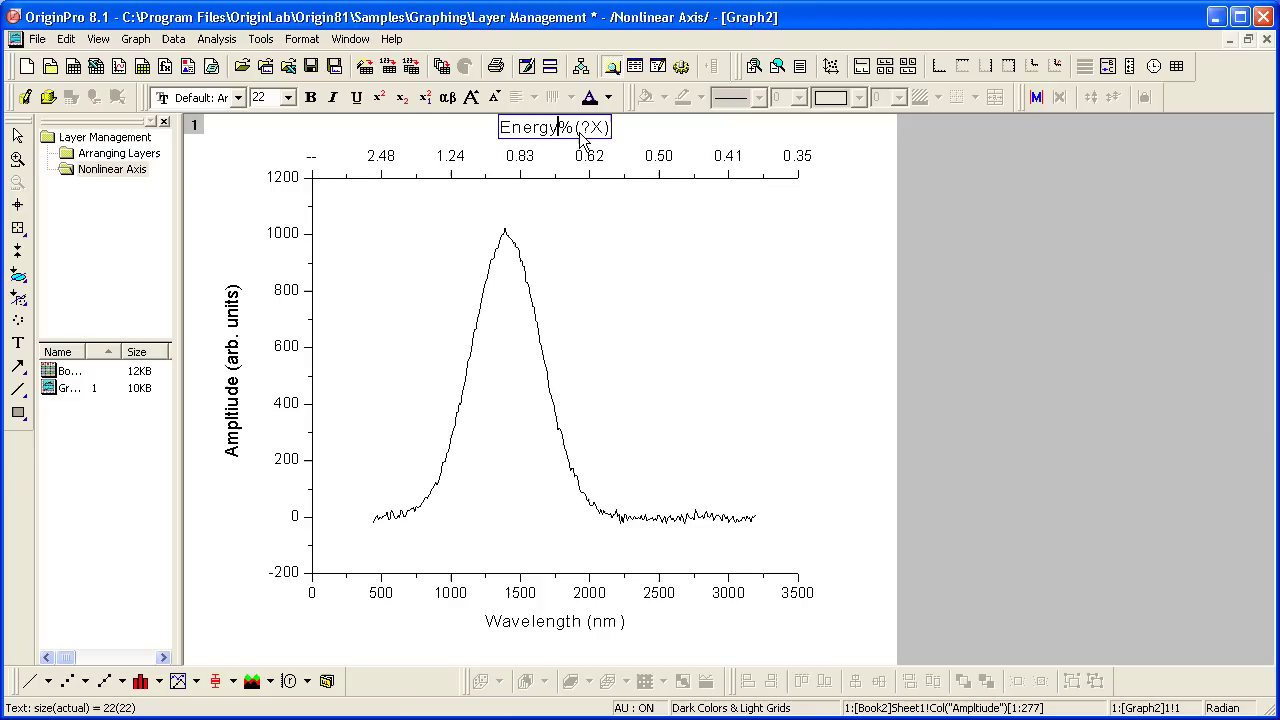
type(" (e")
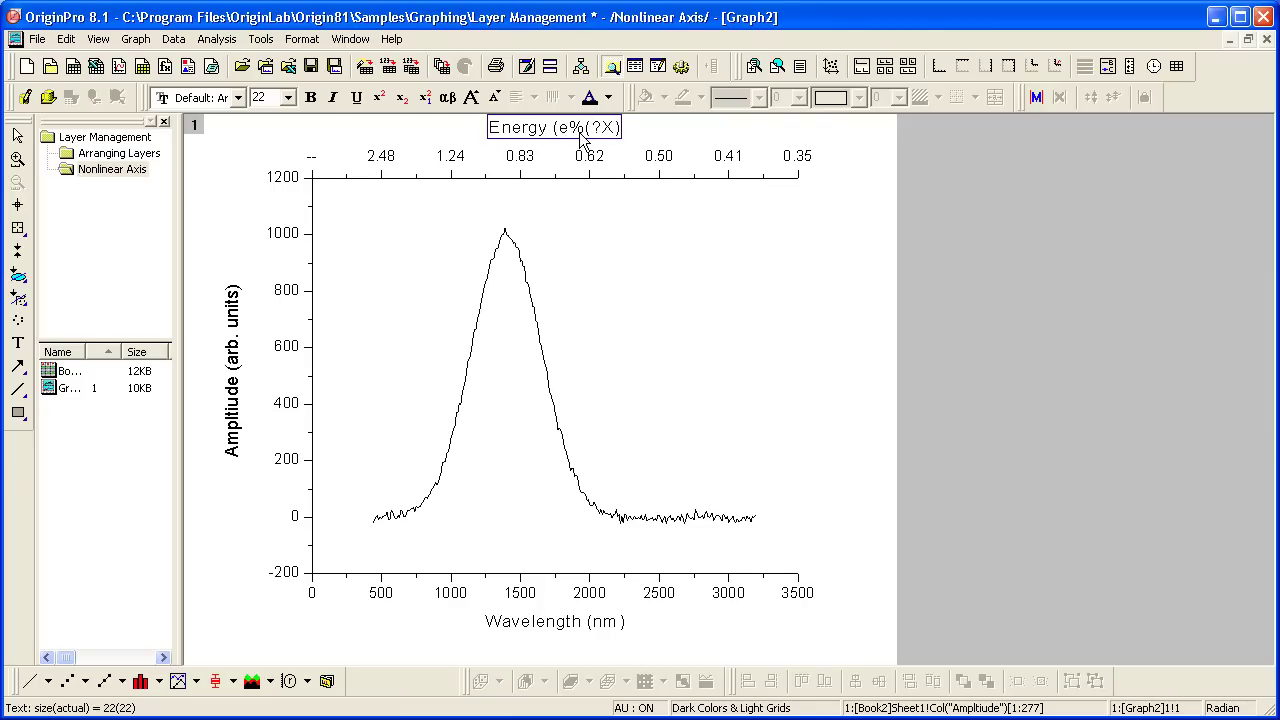
type("V)")
key("Delete")
key("Delete")
key("Delete")
key("Delete")
key("Delete")
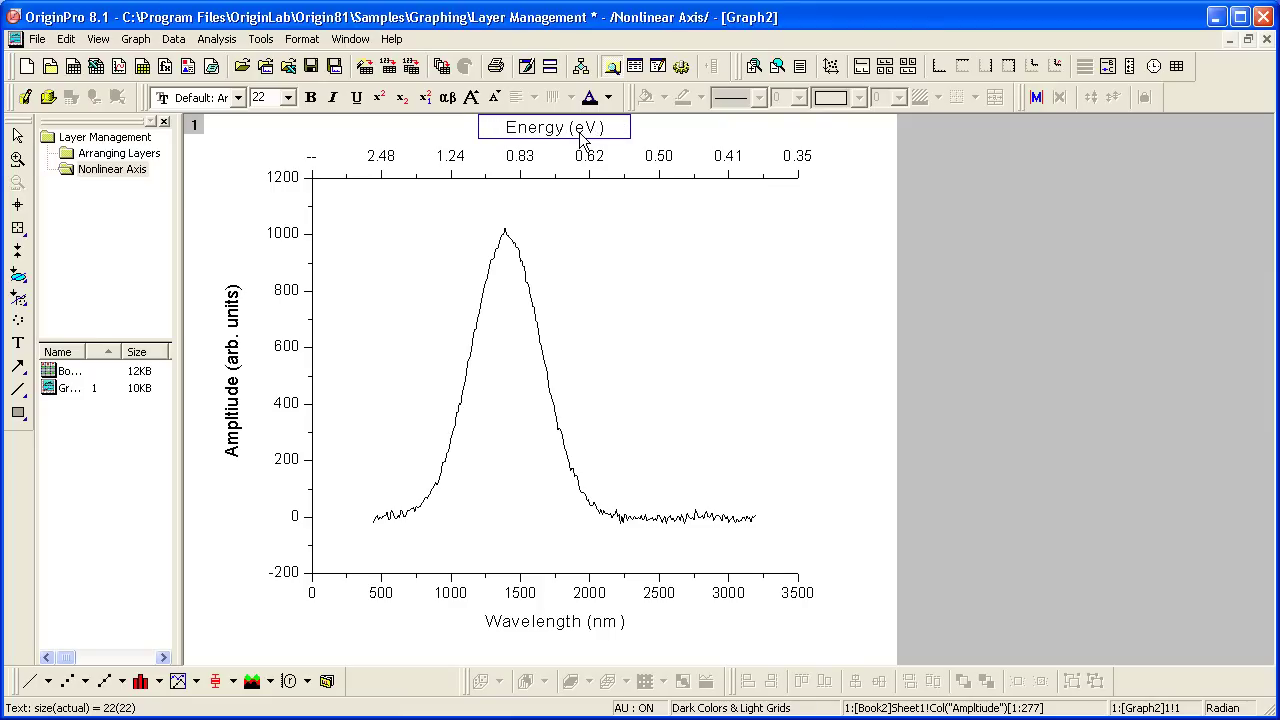
left_click(679, 142)
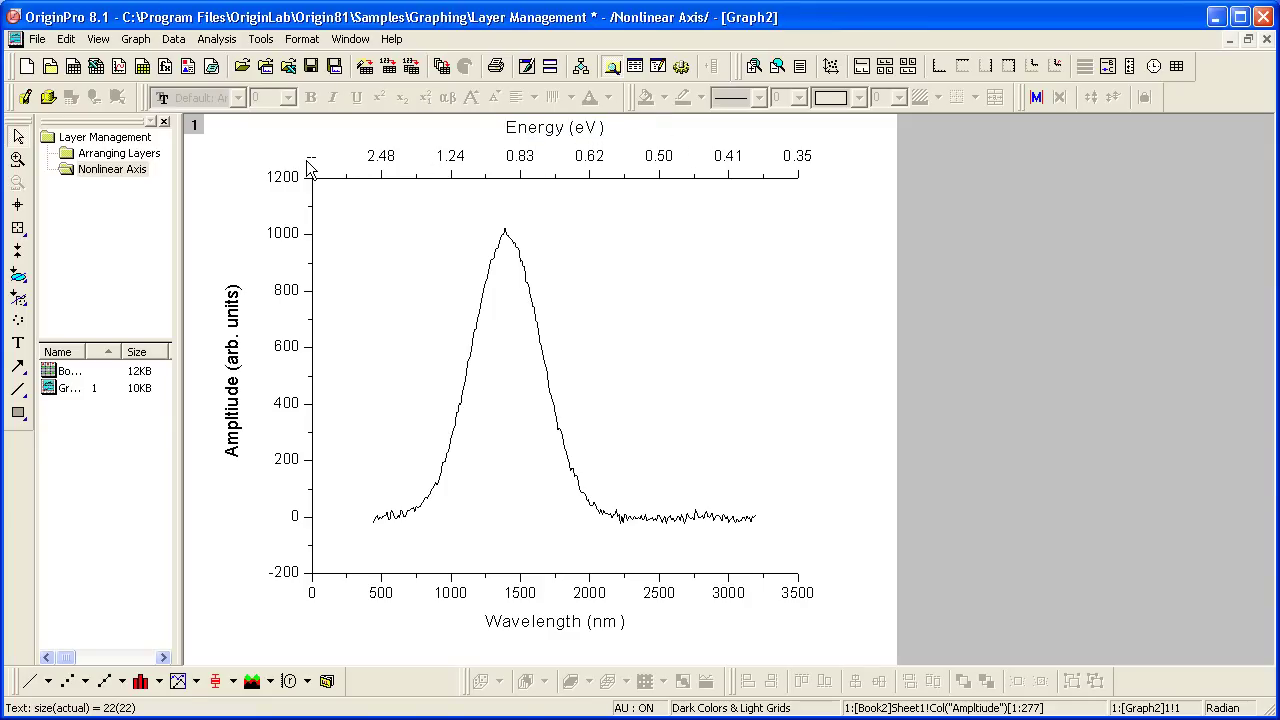
Hide the top axis tick label at Axis Begin through the Custom Tick Labels settings
double_click(384, 178)
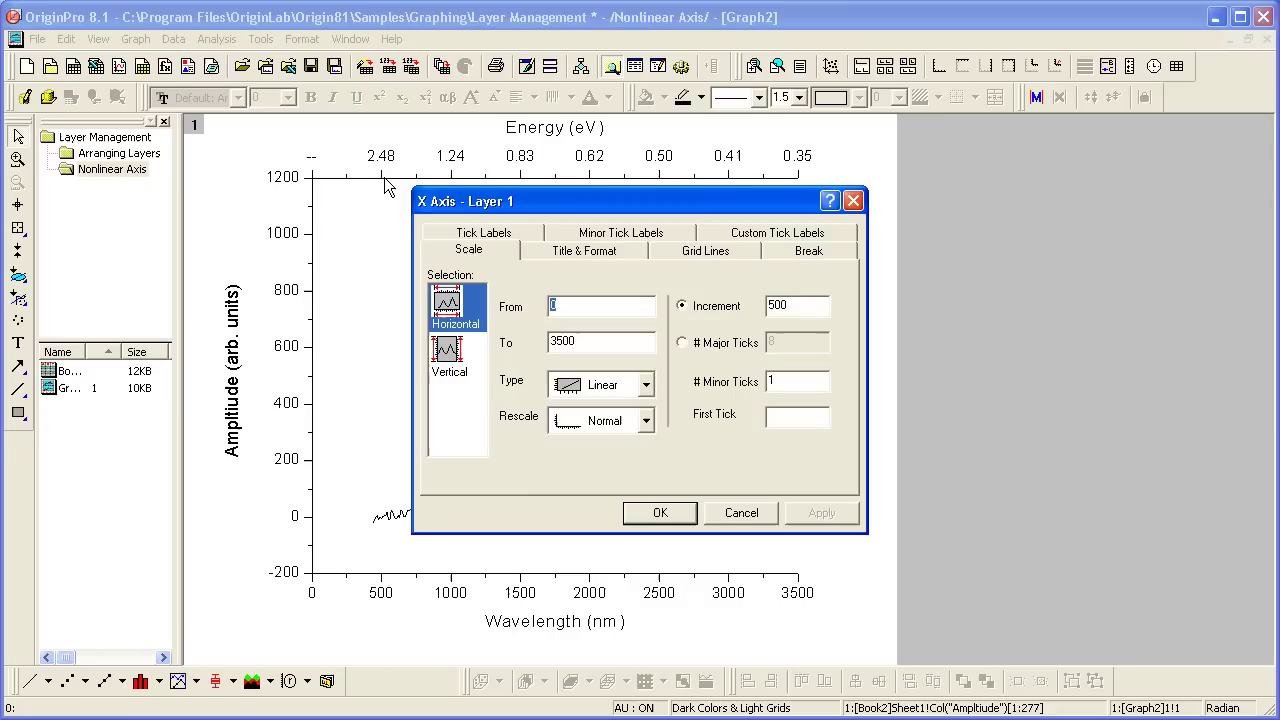
left_click(781, 236)
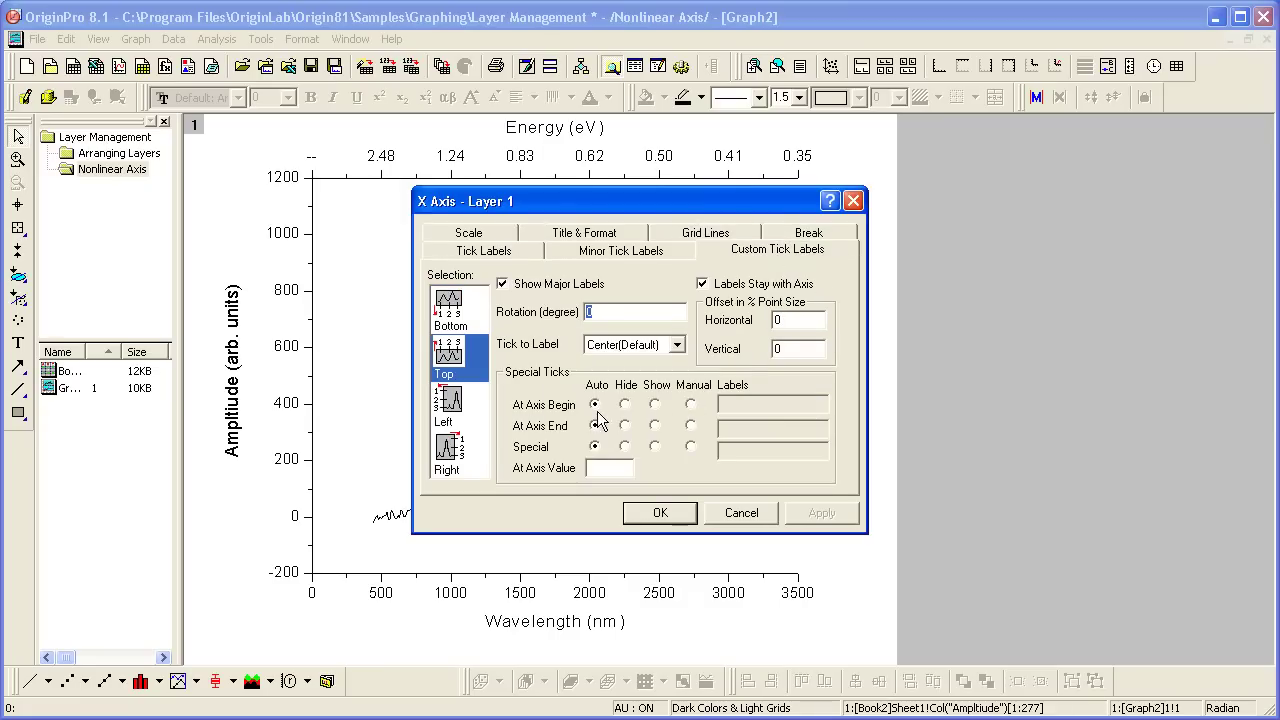
left_click(627, 404)
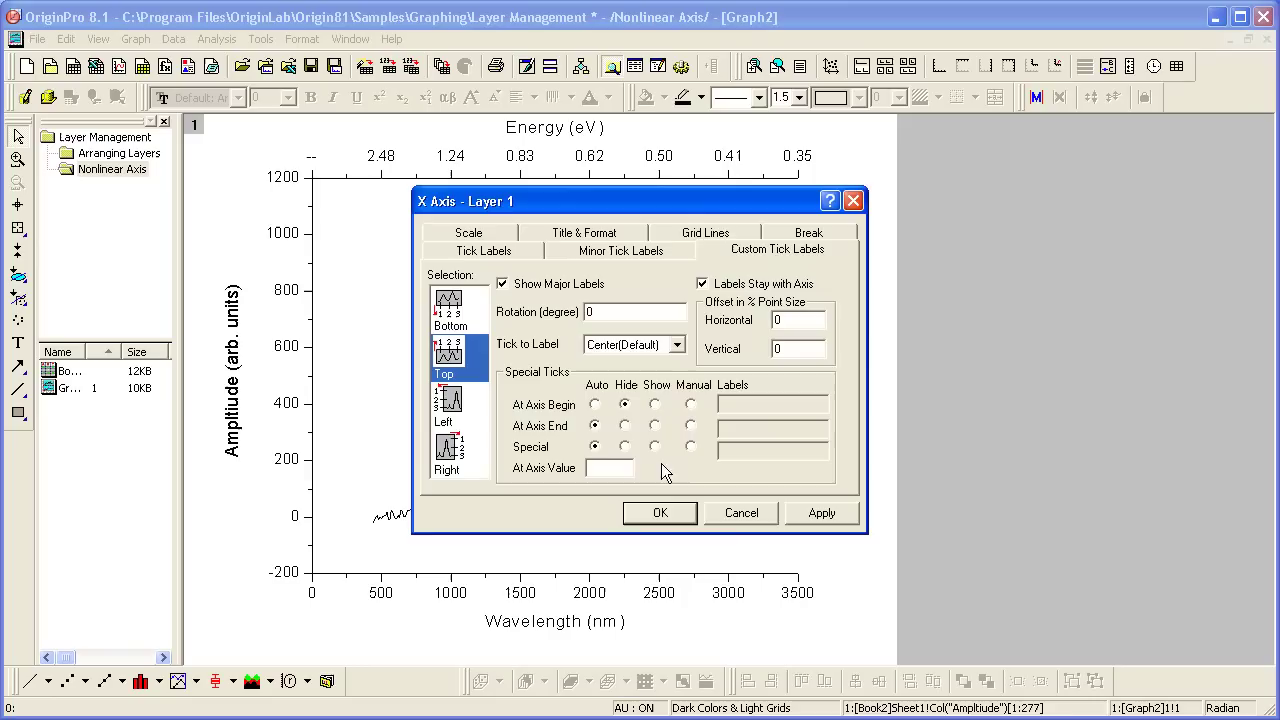
left_click(675, 513)
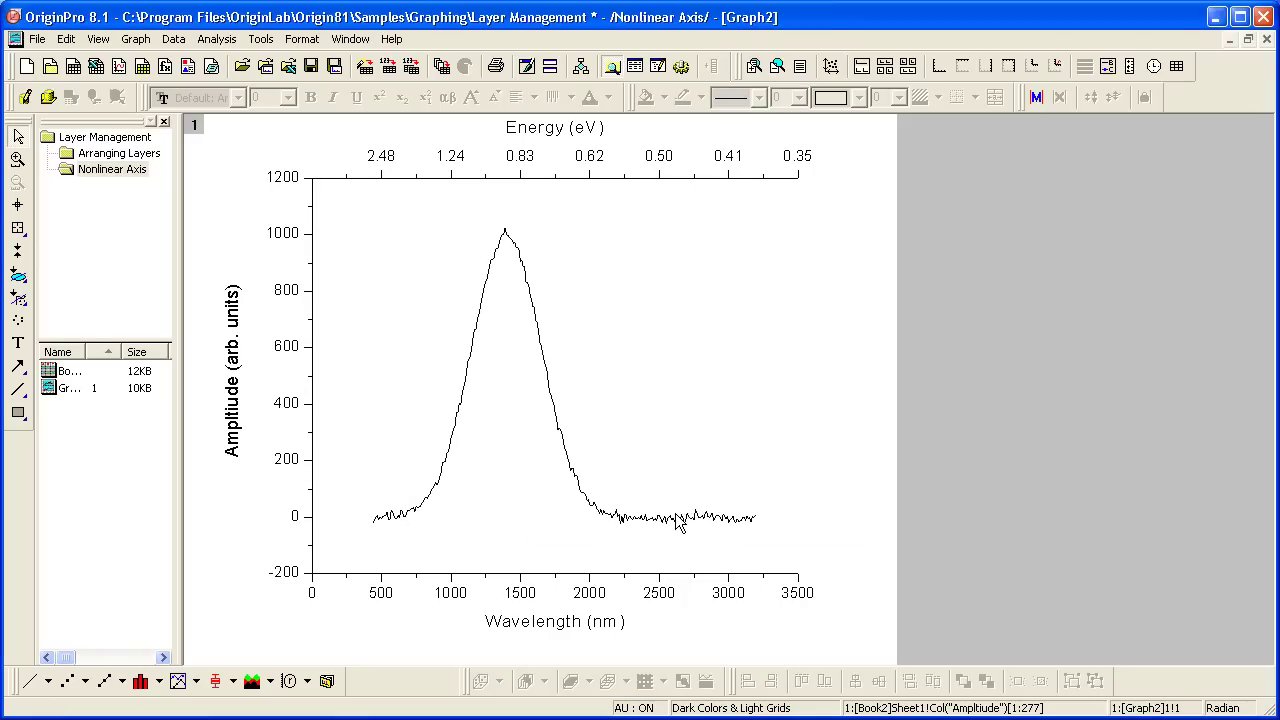